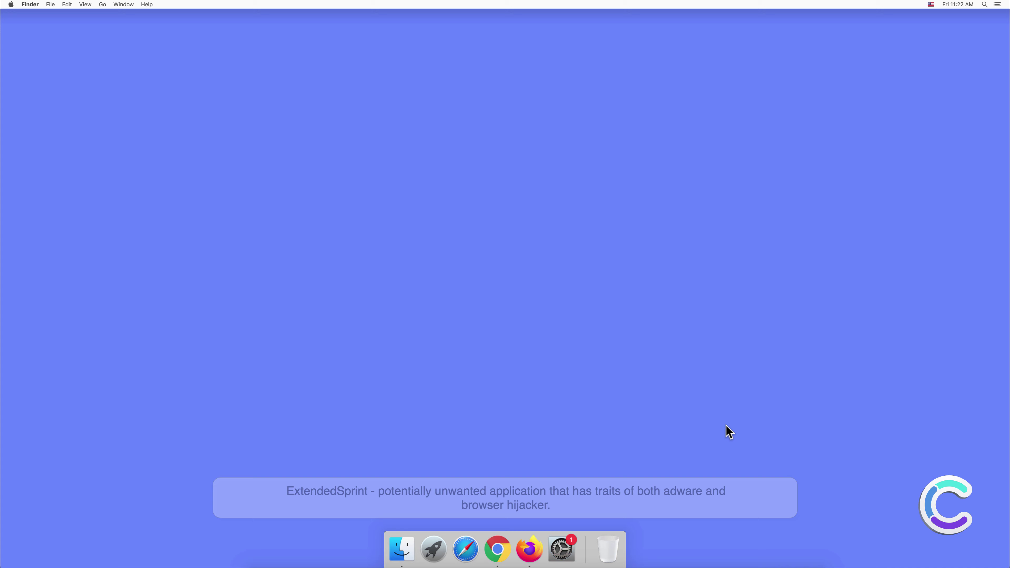
Step: Go to the /Library folder and expand Application Support down to ExtendedSprint.system
{"action": "left_click", "coordinate": [102, 5]}
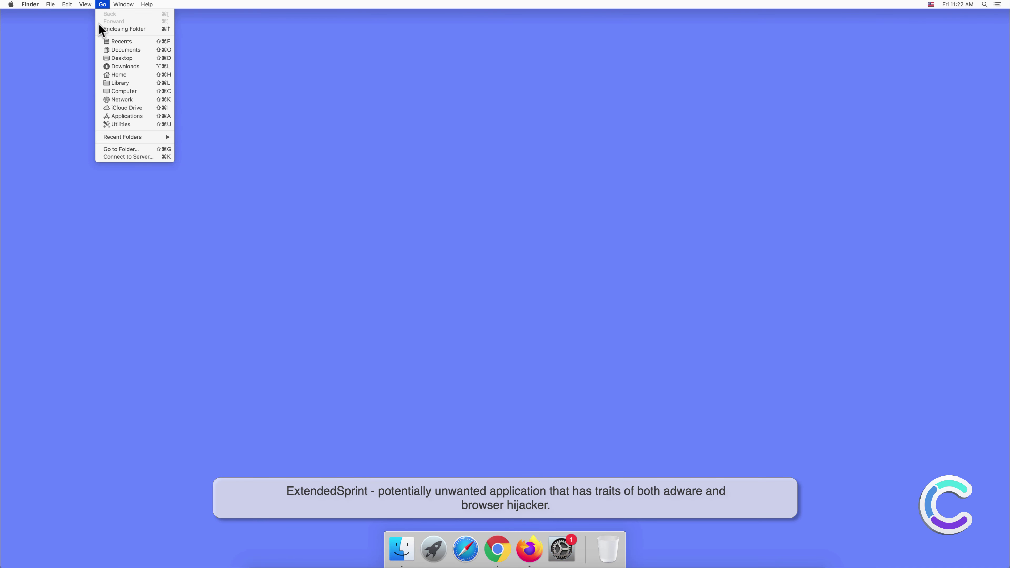
{"action": "left_click", "coordinate": [107, 149]}
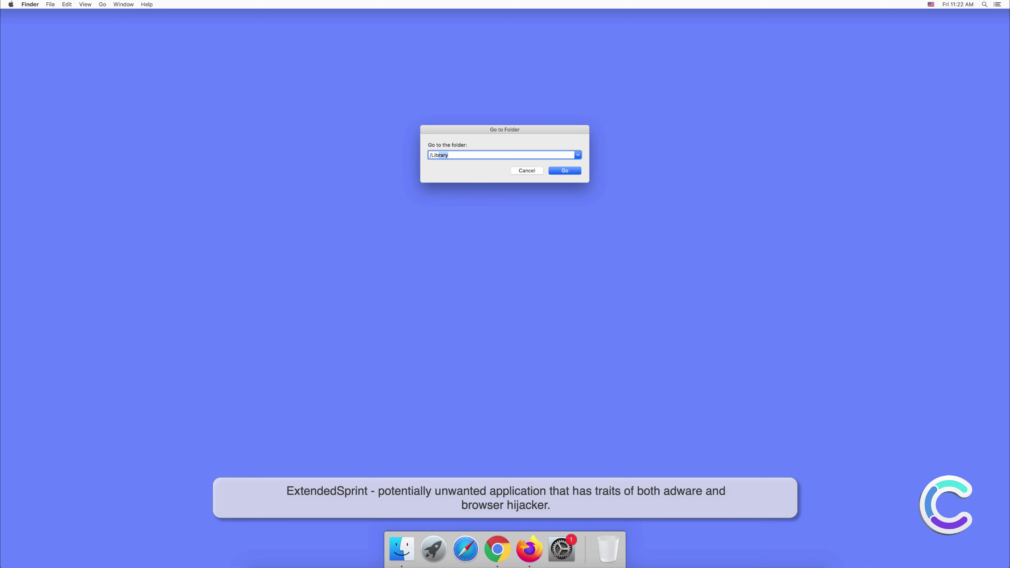
{"action": "type", "text": "Library"}
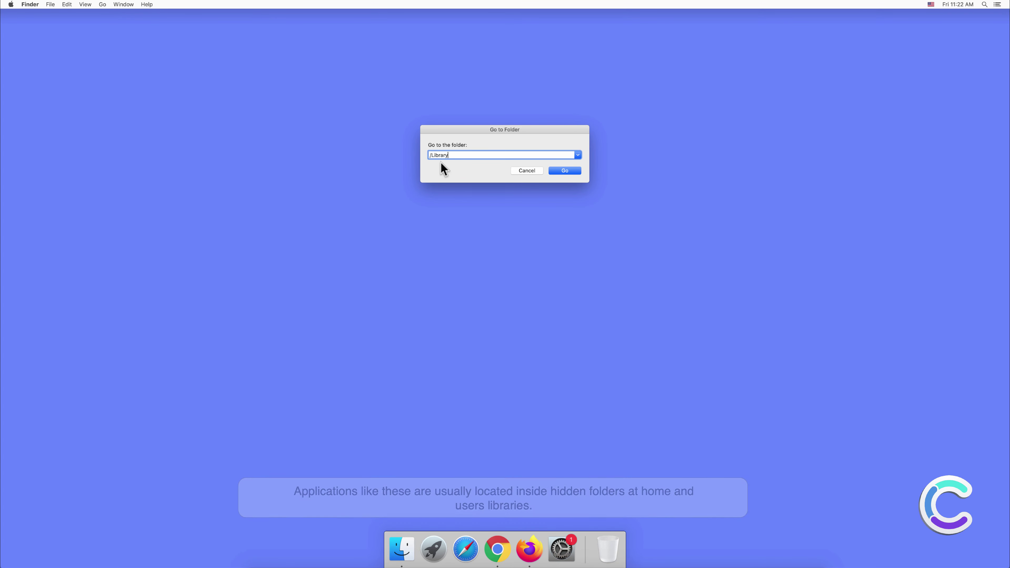
{"action": "left_click", "coordinate": [560, 171]}
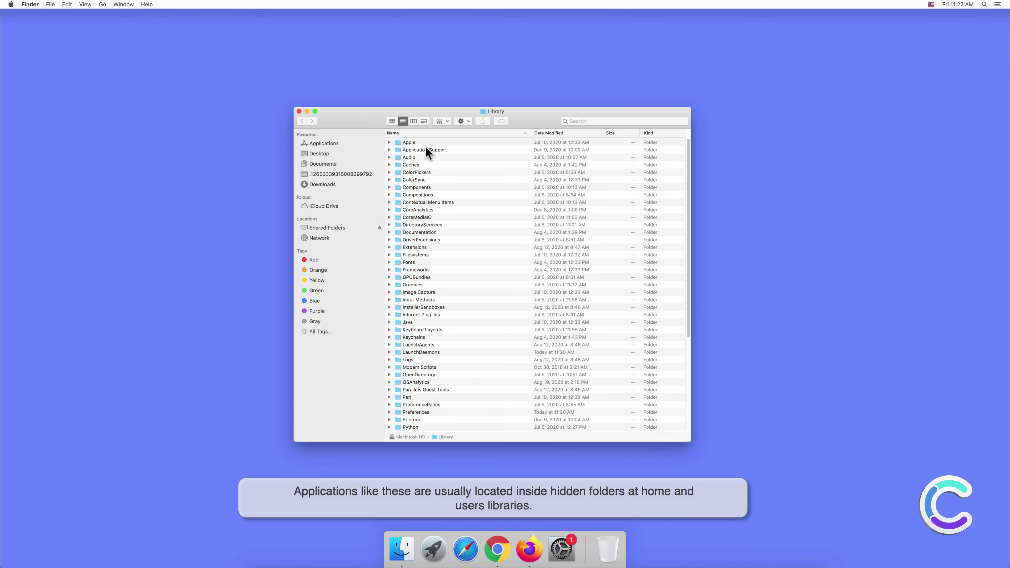
{"action": "left_click", "coordinate": [389, 150]}
{"action": "left_click", "coordinate": [397, 157]}
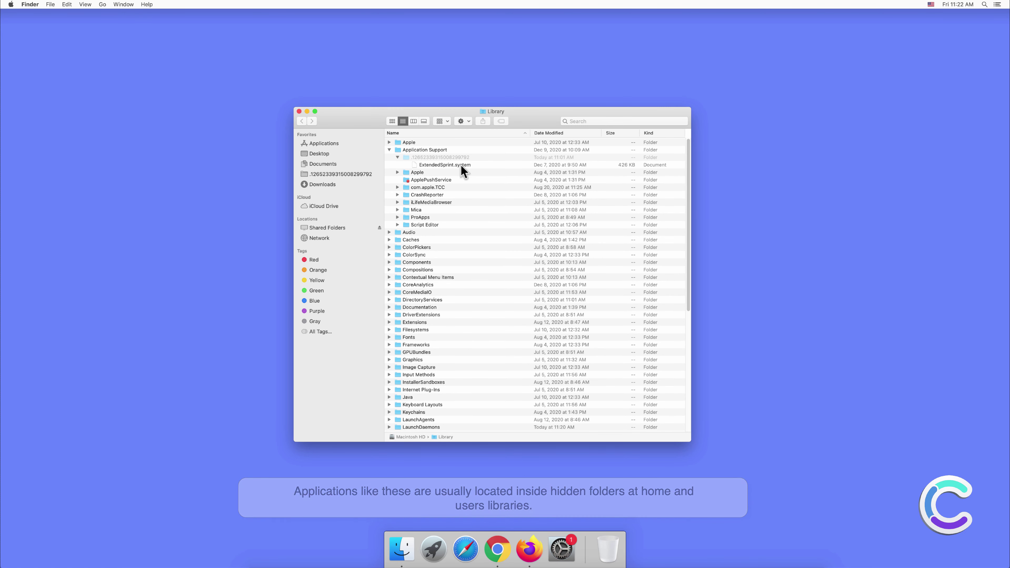
Step: Trash com.ExtendedSprint.system.plist from LaunchDaemons, authorizing with the admin password
{"action": "scroll", "coordinate": [460, 164], "scroll_direction": "down", "scroll_amount": 10}
{"action": "left_click", "coordinate": [389, 196]}
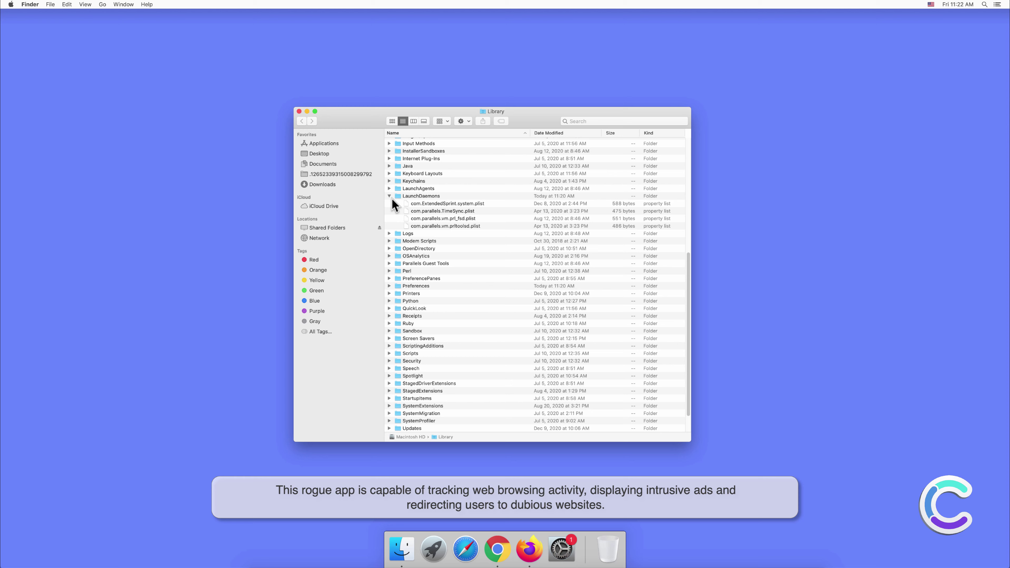
{"action": "left_click", "coordinate": [463, 203]}
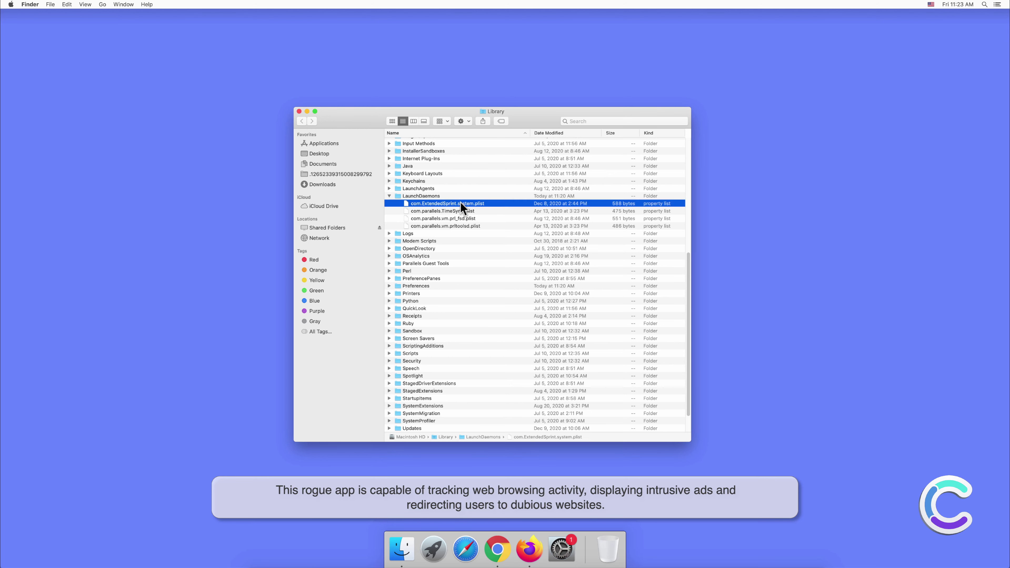
{"action": "right_click", "coordinate": [464, 205]}
{"action": "left_click", "coordinate": [477, 226]}
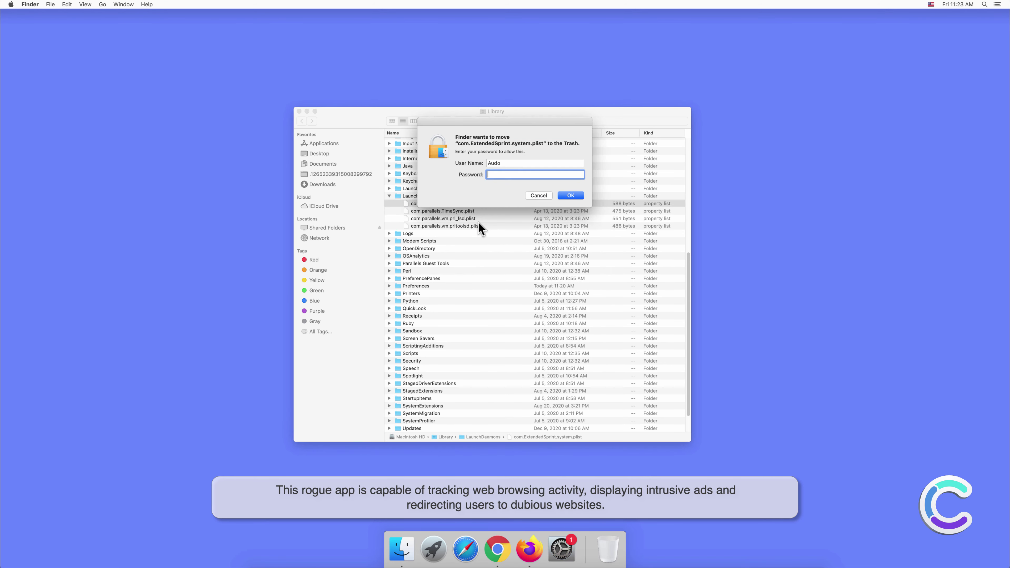
{"action": "type", "text": "•••"}
{"action": "left_click", "coordinate": [570, 196]}
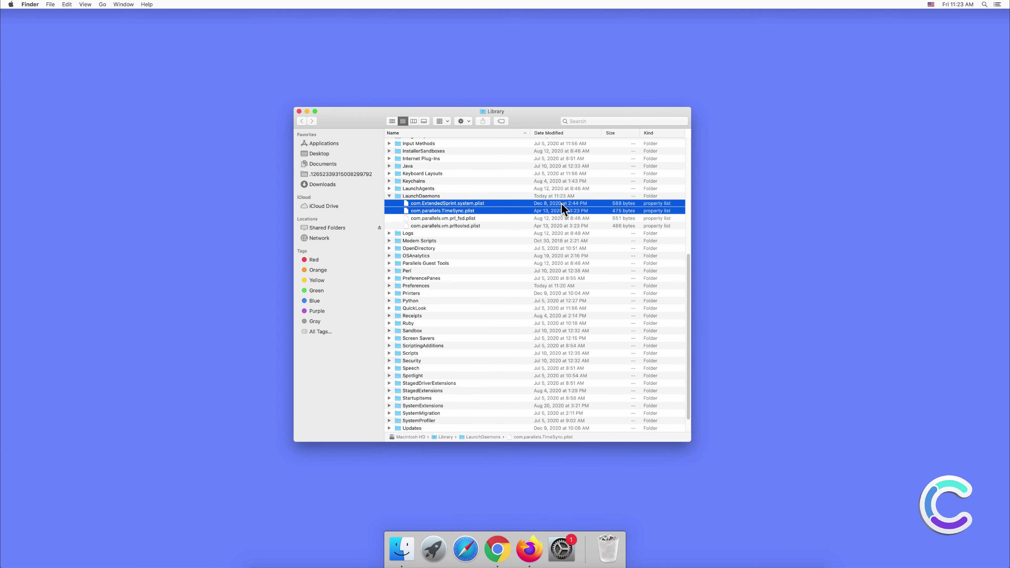
Step: Move ExtendedSprint.system from Application Support to the Trash
{"action": "scroll", "coordinate": [509, 208], "scroll_direction": "up", "scroll_amount": 10}
{"action": "left_click", "coordinate": [442, 164]}
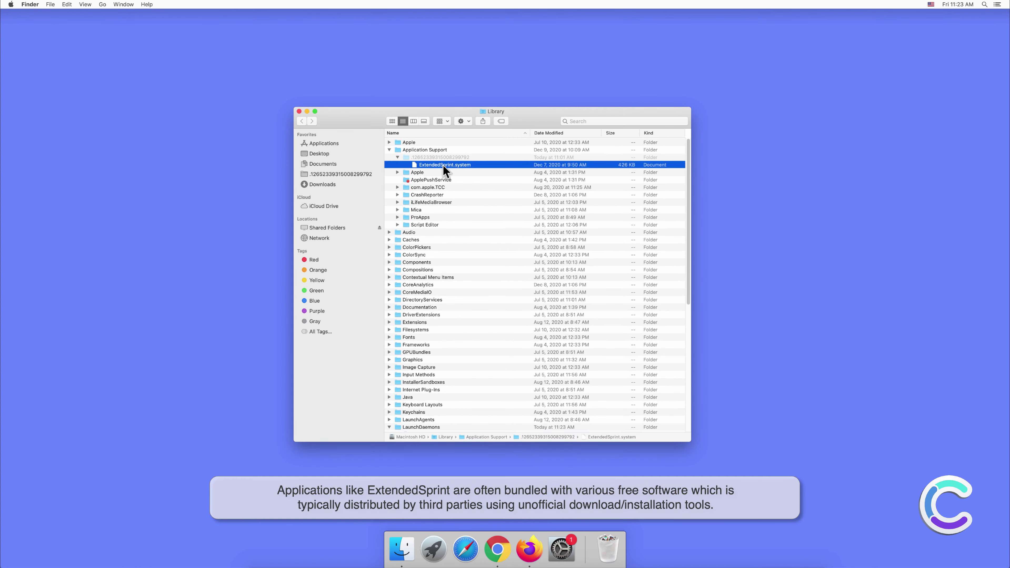
{"action": "right_click", "coordinate": [442, 165]}
{"action": "left_click", "coordinate": [460, 189]}
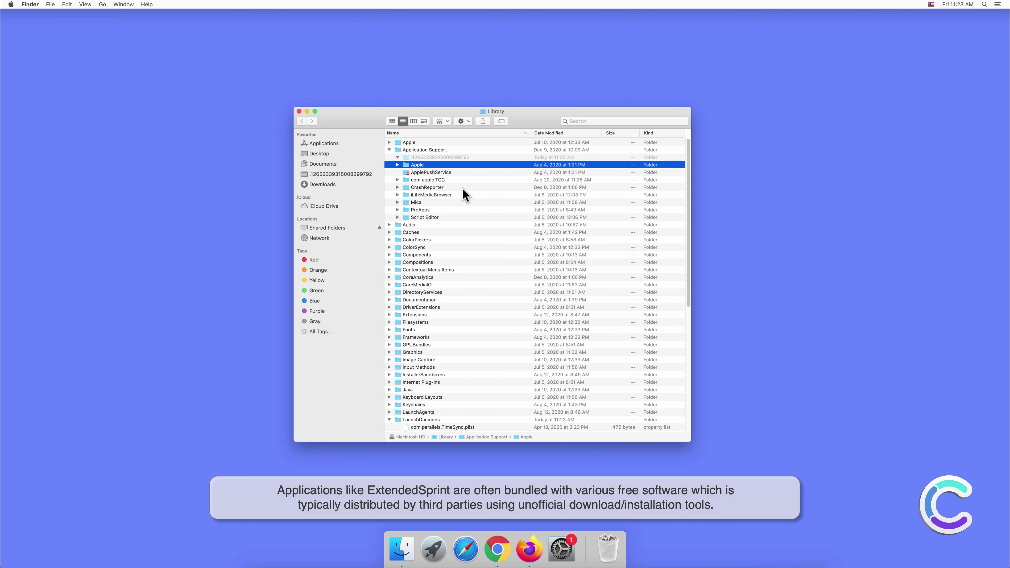
Step: Go to ~/Library and expand Application Support down to ExtendedSprint.service
{"action": "left_click", "coordinate": [103, 5]}
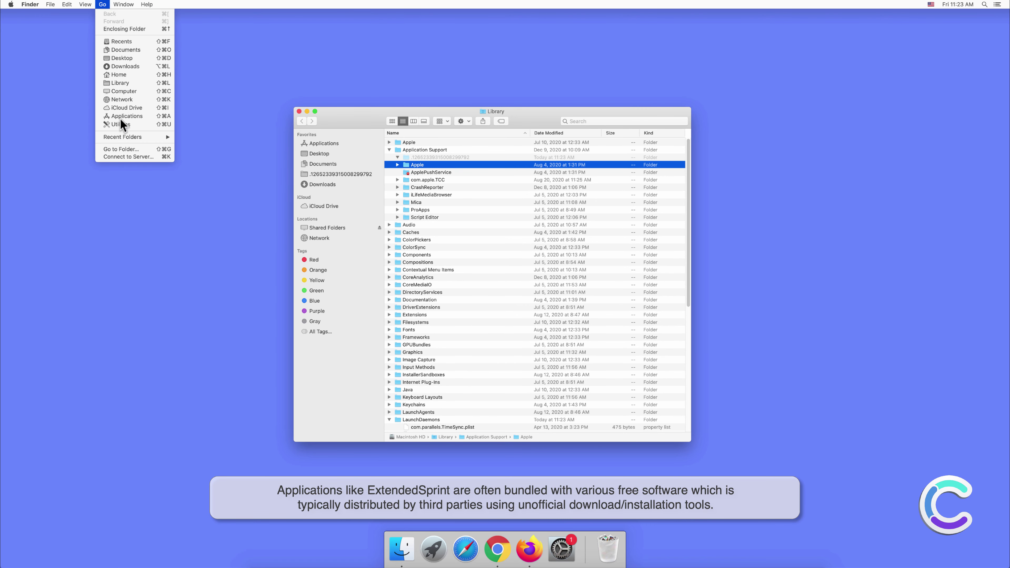
{"action": "left_click", "coordinate": [124, 149]}
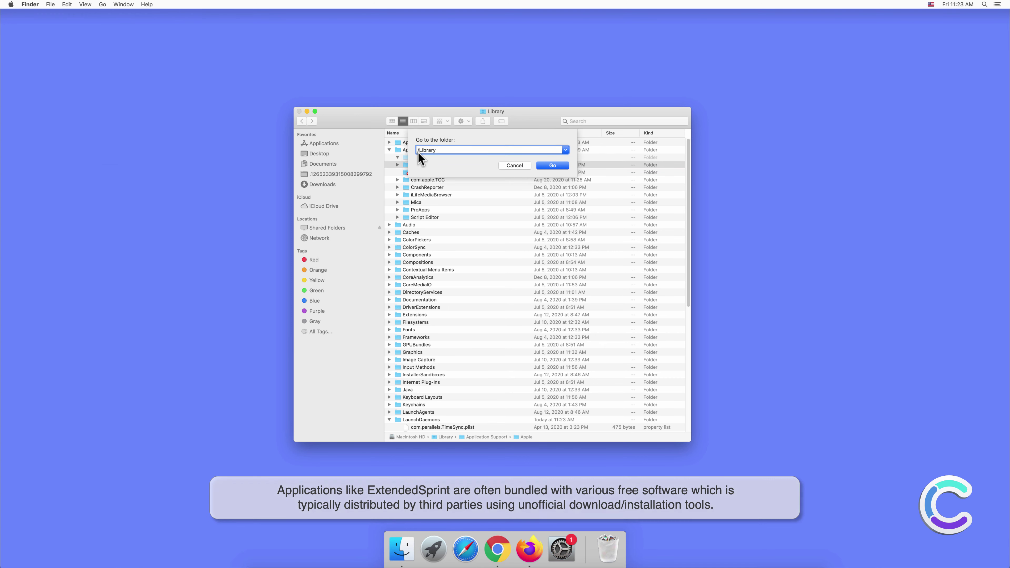
{"action": "type", "text": "~/Library"}
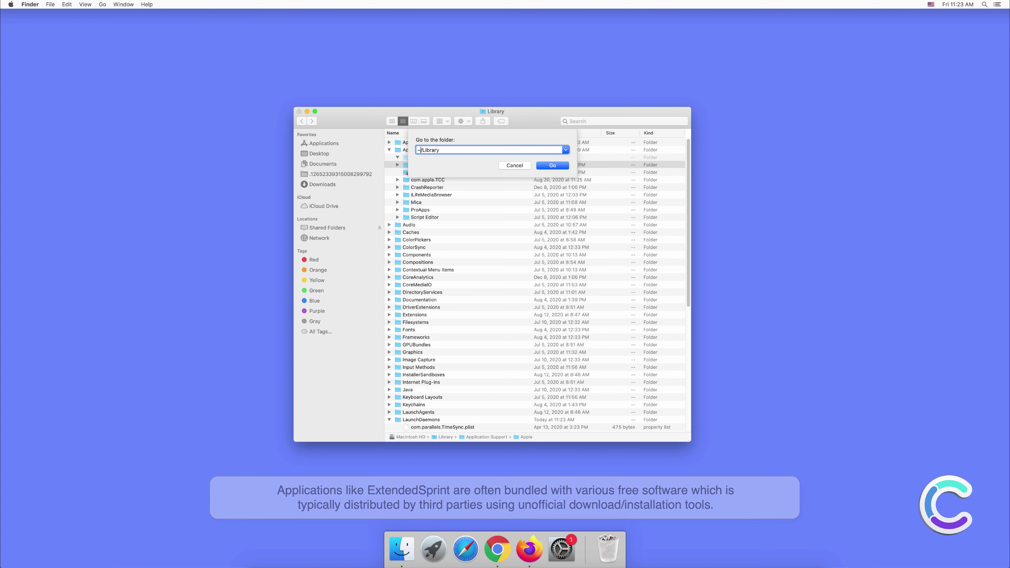
{"action": "left_click", "coordinate": [550, 171]}
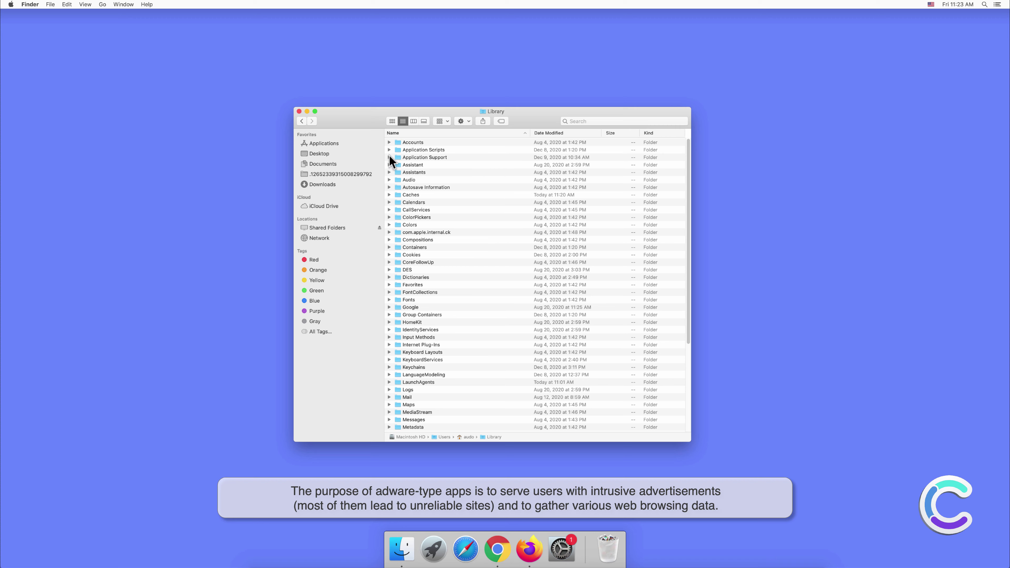
{"action": "left_click", "coordinate": [389, 157]}
{"action": "left_click", "coordinate": [398, 165]}
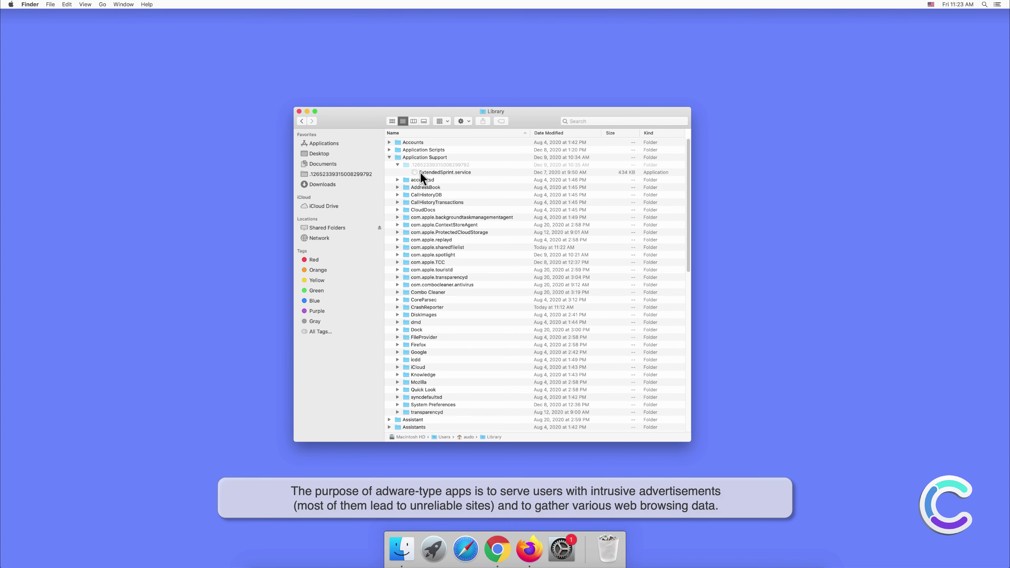
Step: Move com.ExtendedSprint.service.plist from LaunchAgents to the Trash
{"action": "scroll", "coordinate": [459, 172], "scroll_direction": "down", "scroll_amount": 15}
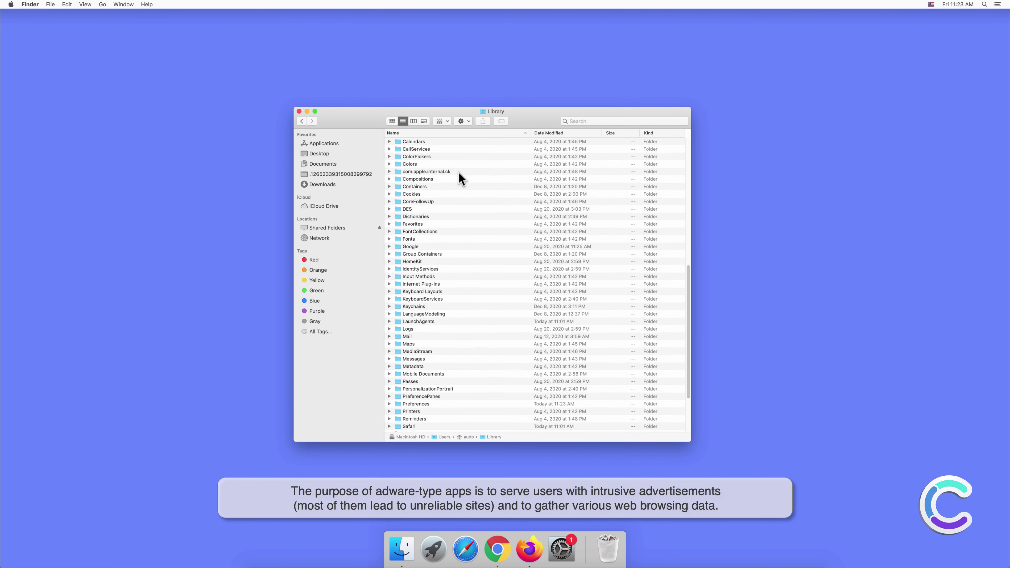
{"action": "scroll", "coordinate": [458, 171], "scroll_direction": "down", "scroll_amount": 5}
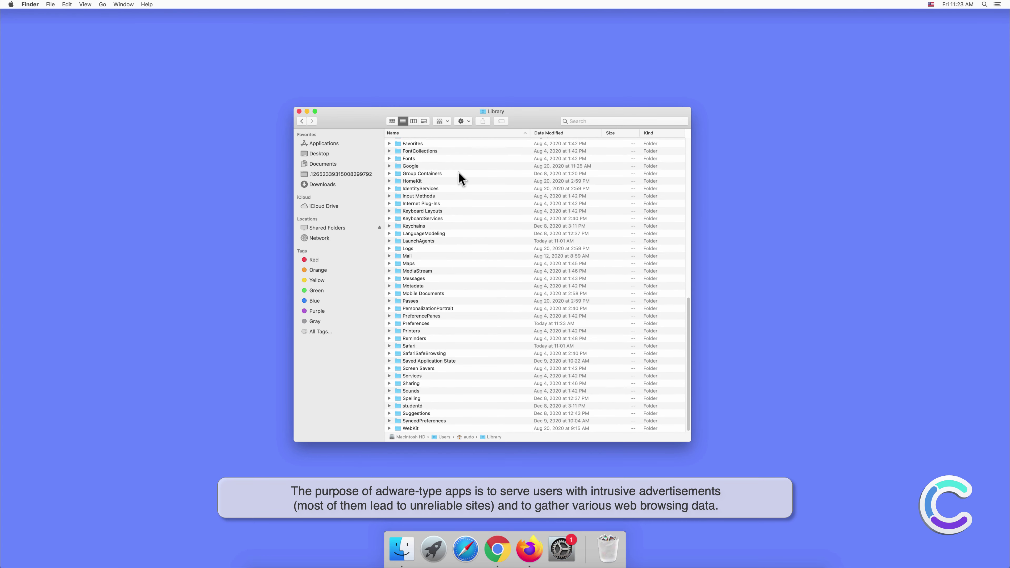
{"action": "left_click", "coordinate": [388, 240]}
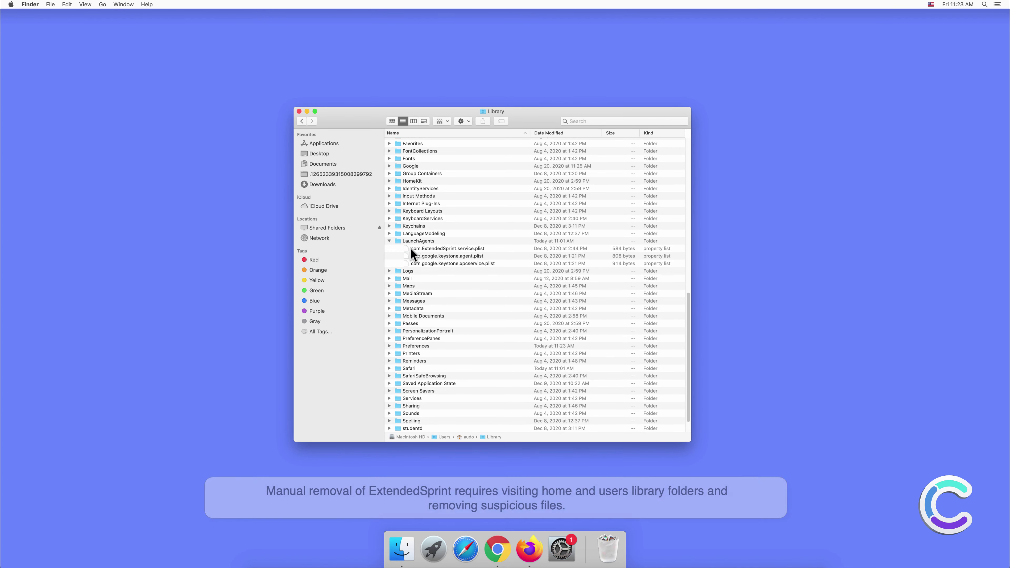
{"action": "left_click", "coordinate": [460, 249]}
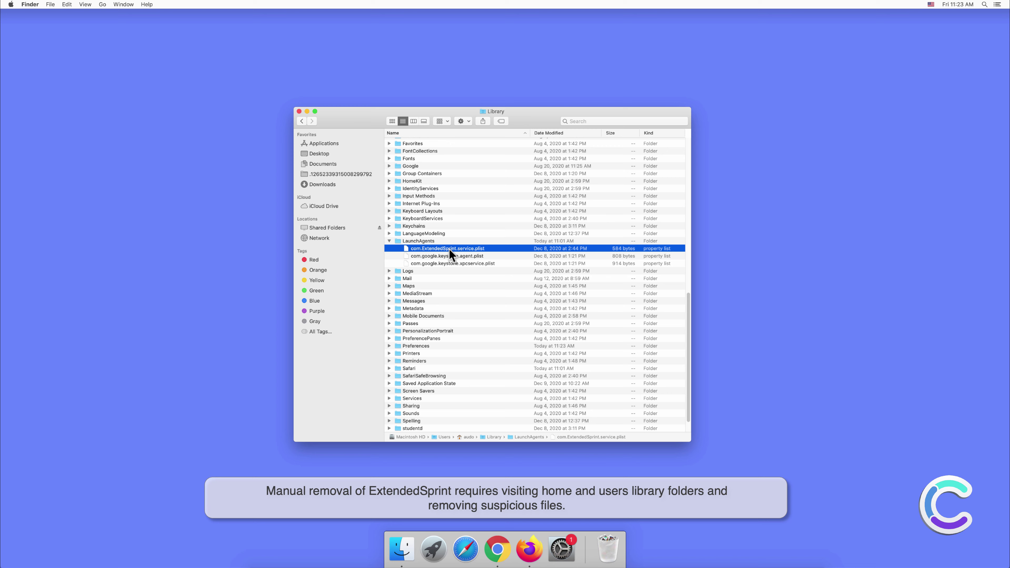
{"action": "right_click", "coordinate": [448, 248]}
{"action": "left_click", "coordinate": [469, 274]}
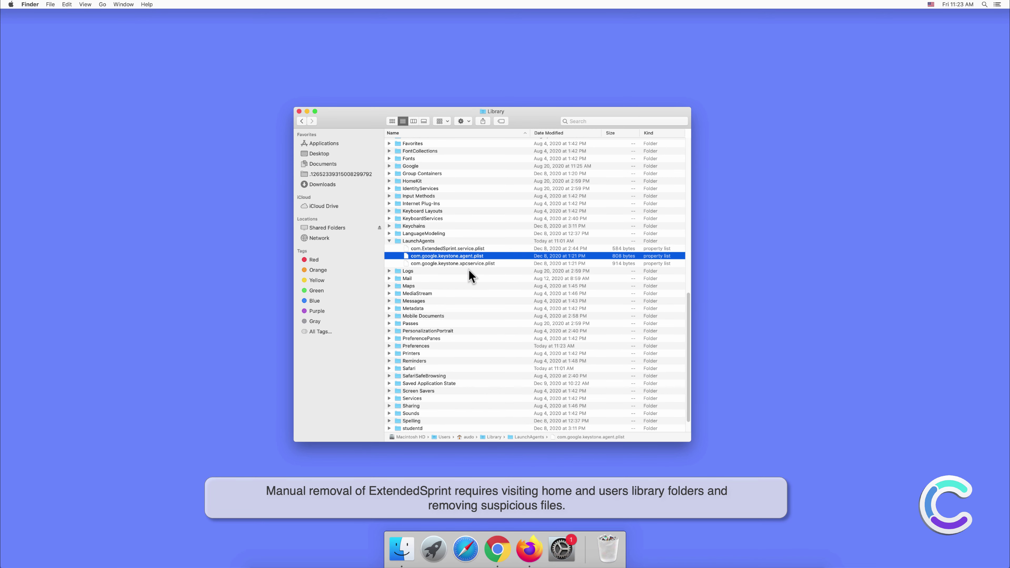
Step: Trash ExtendedSprint.service, close the Library window and launch System Preferences
{"action": "scroll", "coordinate": [470, 271], "scroll_direction": "up", "scroll_amount": 10}
{"action": "scroll", "coordinate": [469, 255], "scroll_direction": "up", "scroll_amount": 5}
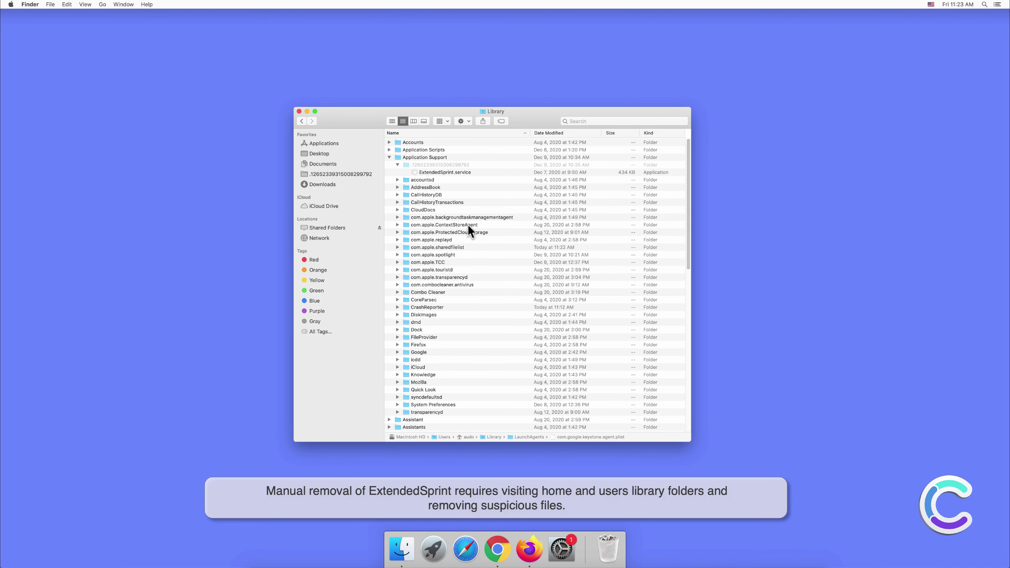
{"action": "left_click", "coordinate": [444, 172]}
{"action": "right_click", "coordinate": [444, 171]}
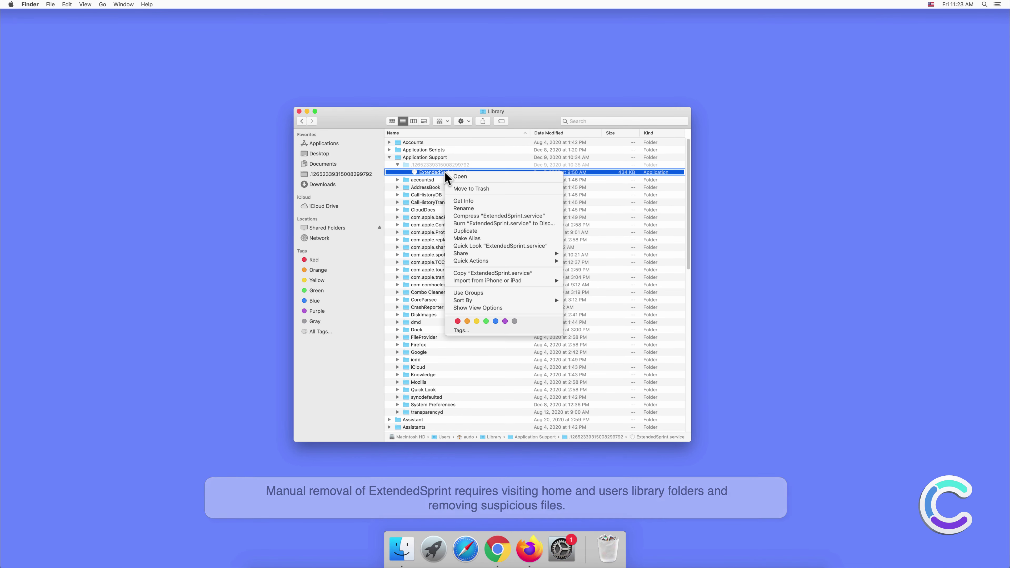
{"action": "left_click", "coordinate": [458, 188]}
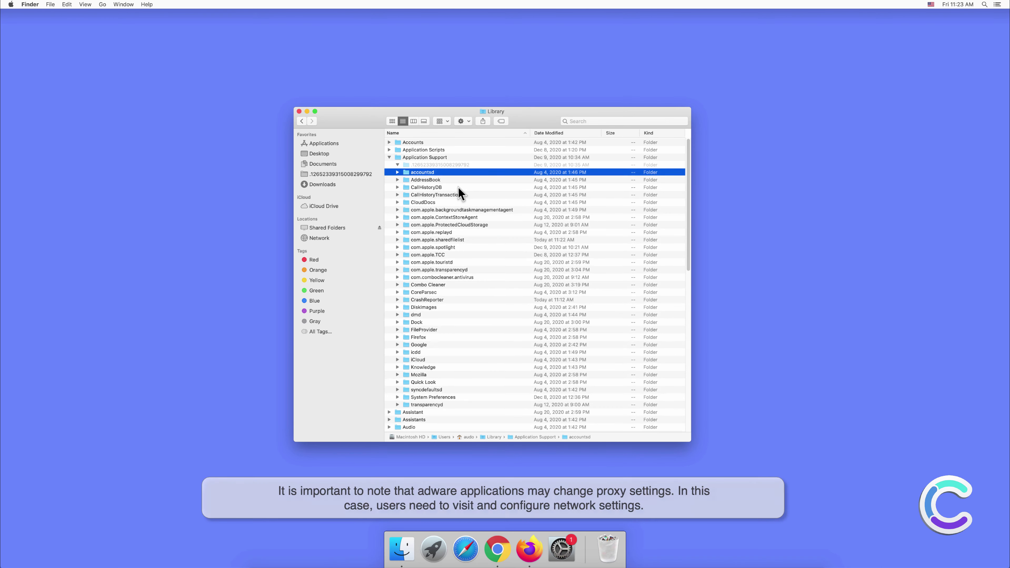
{"action": "left_click", "coordinate": [299, 112]}
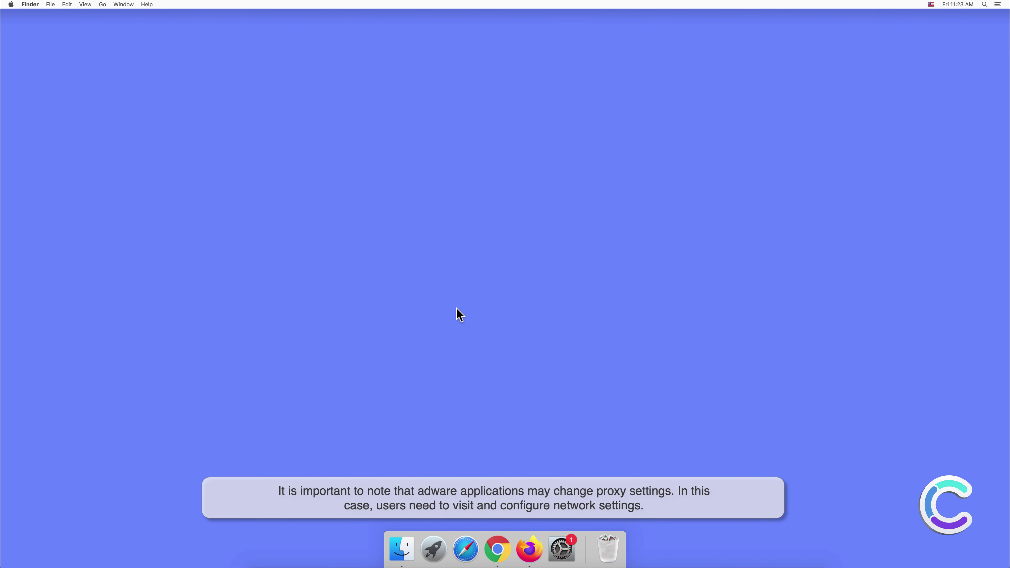
{"action": "left_click", "coordinate": [561, 549]}
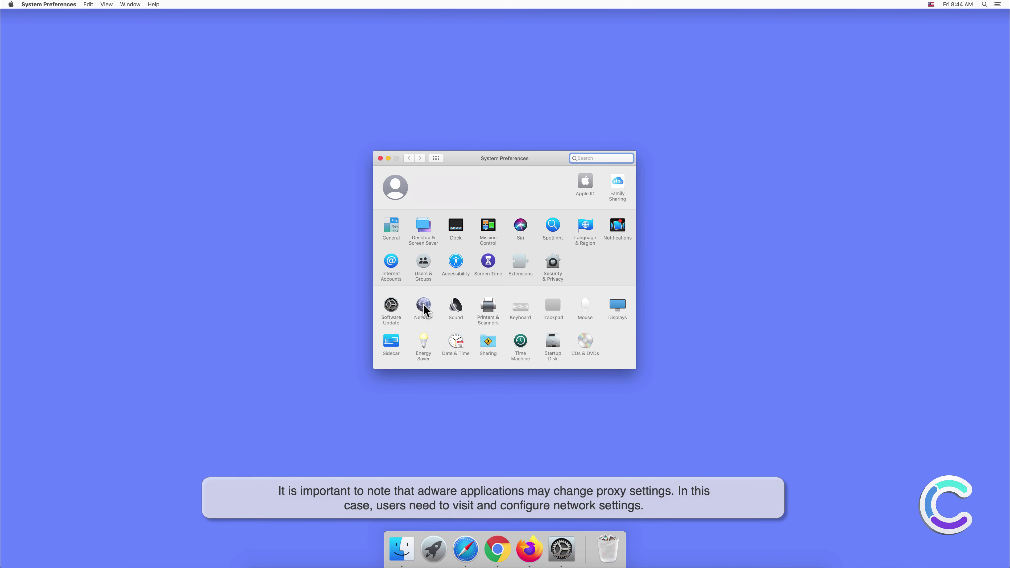
Step: In Network's advanced Proxies settings, untick SOCKS, Secure Web (HTTPS) and Web (HTTP) proxies
{"action": "left_click", "coordinate": [424, 308]}
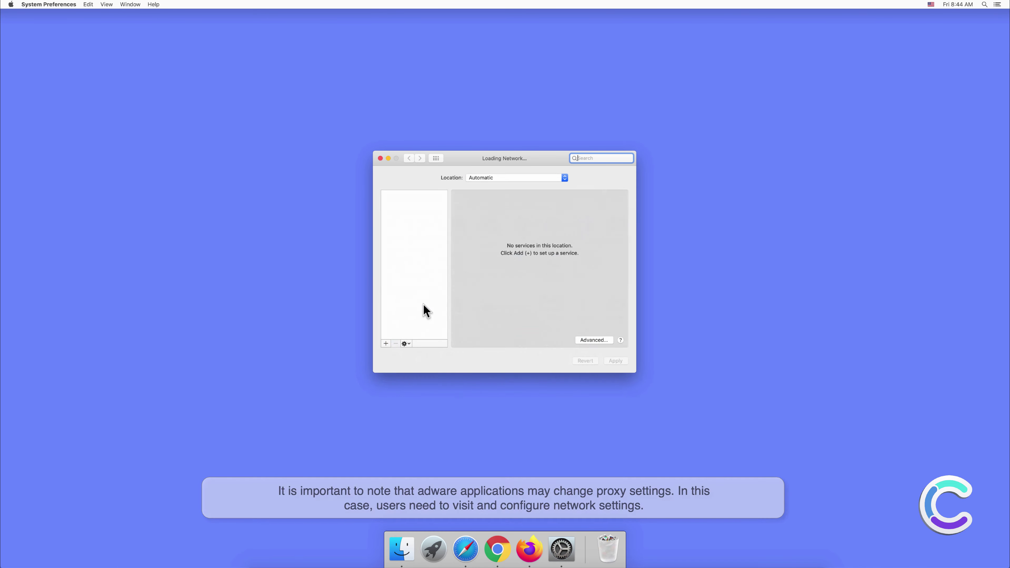
{"action": "left_click", "coordinate": [585, 341]}
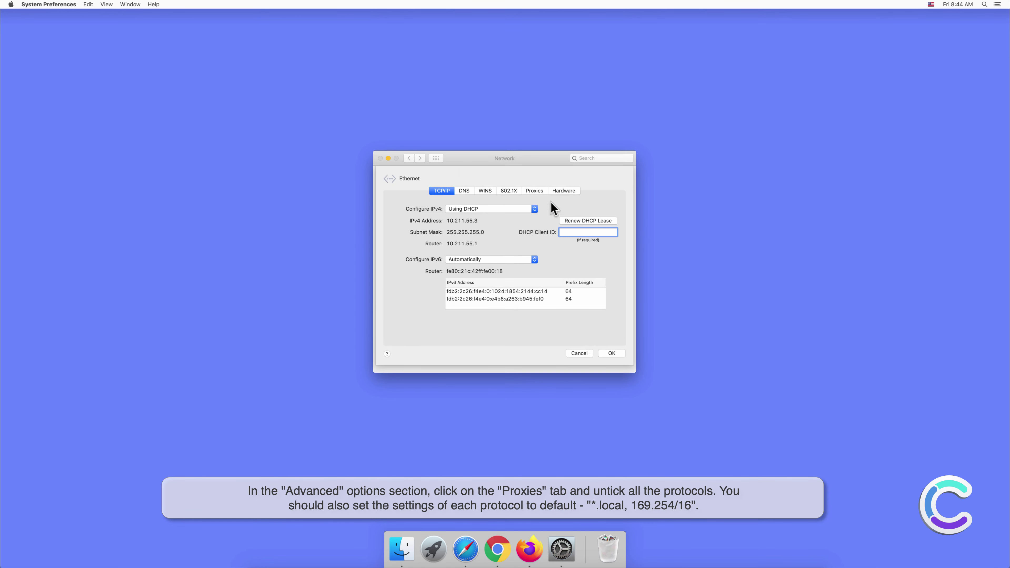
{"action": "left_click", "coordinate": [542, 191]}
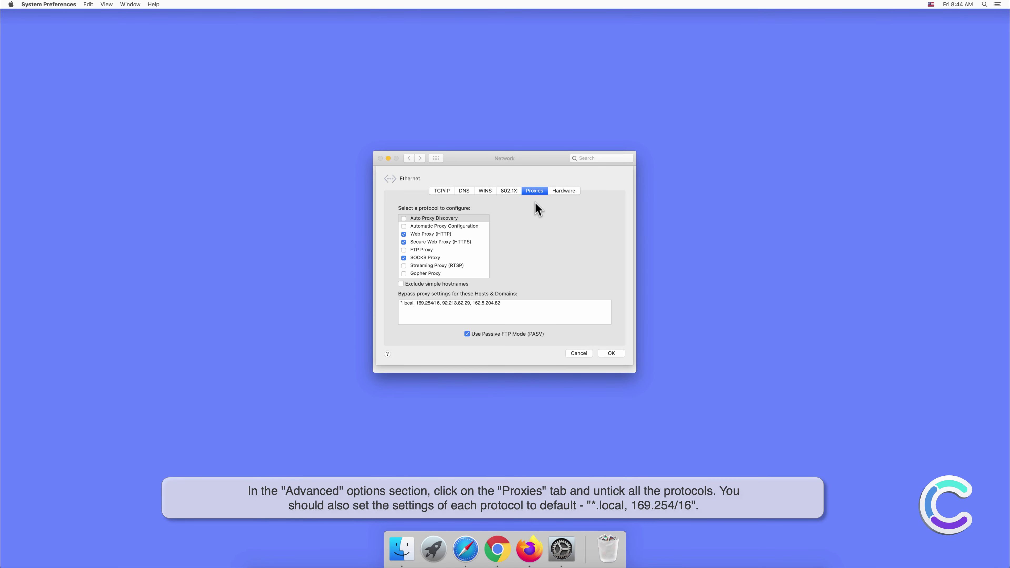
{"action": "left_click", "coordinate": [422, 257]}
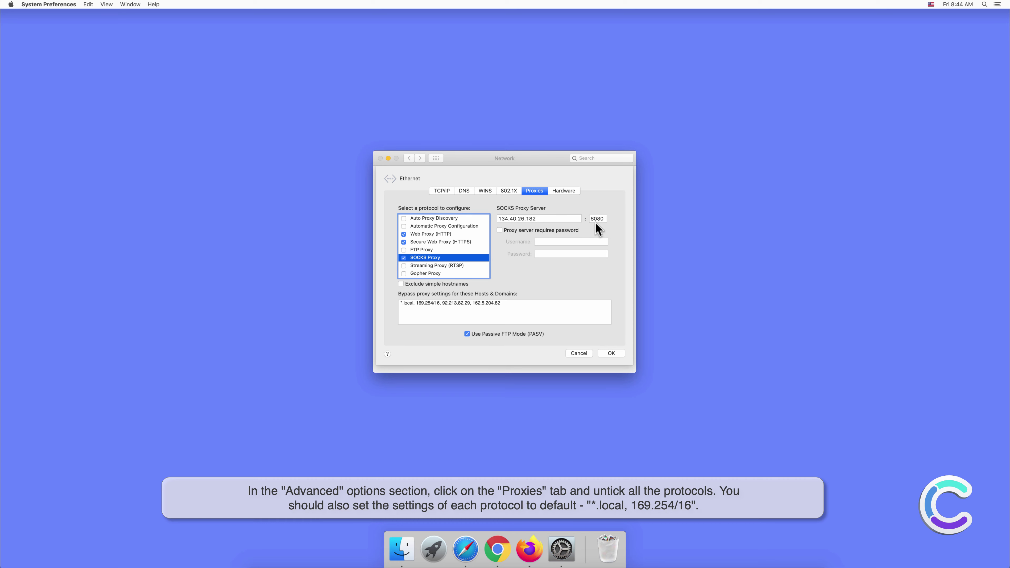
{"action": "left_click", "coordinate": [403, 257]}
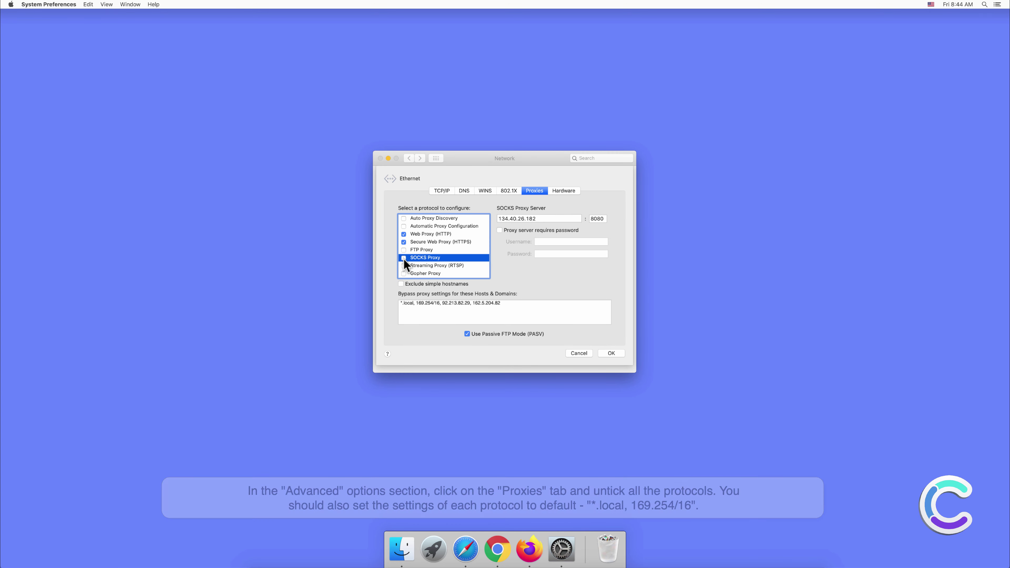
{"action": "left_click", "coordinate": [403, 242]}
{"action": "left_click", "coordinate": [403, 234]}
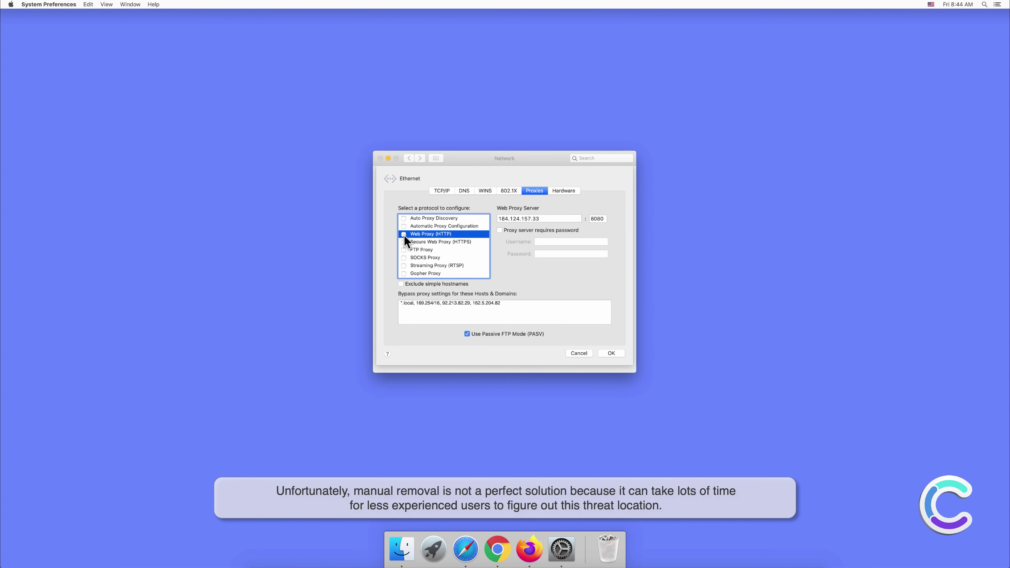
Step: Trim the bypass list to *.local, 169.254/16, confirm and apply the network settings
{"action": "left_click", "coordinate": [443, 304]}
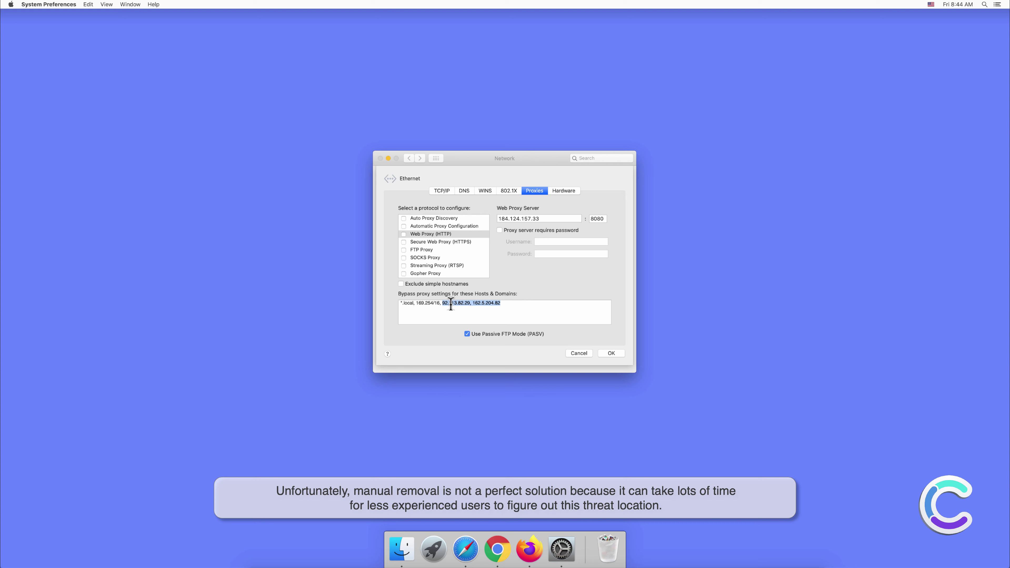
{"action": "key", "text": "BackSpace"}
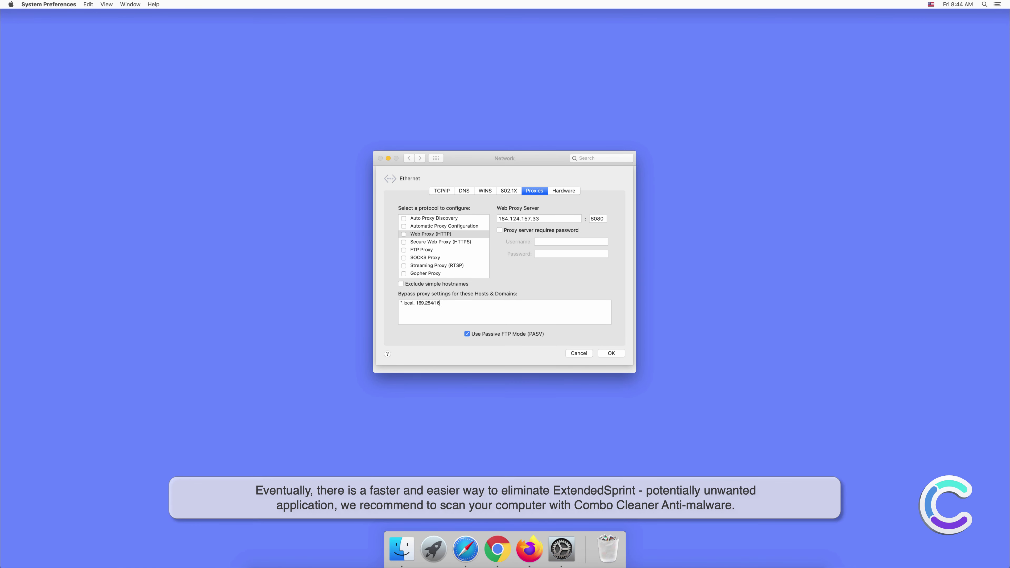
{"action": "left_click", "coordinate": [420, 379]}
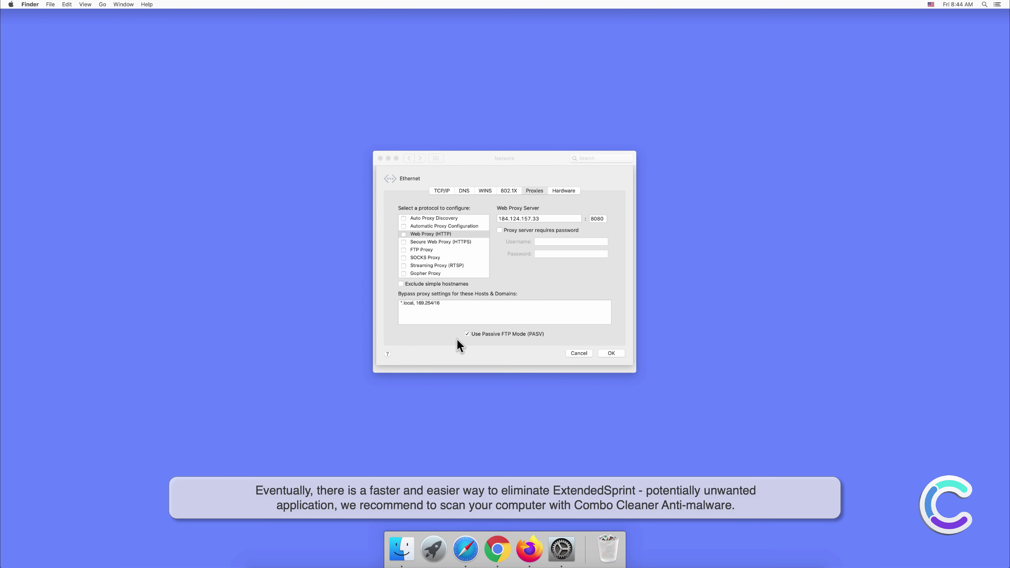
{"action": "left_click", "coordinate": [607, 351]}
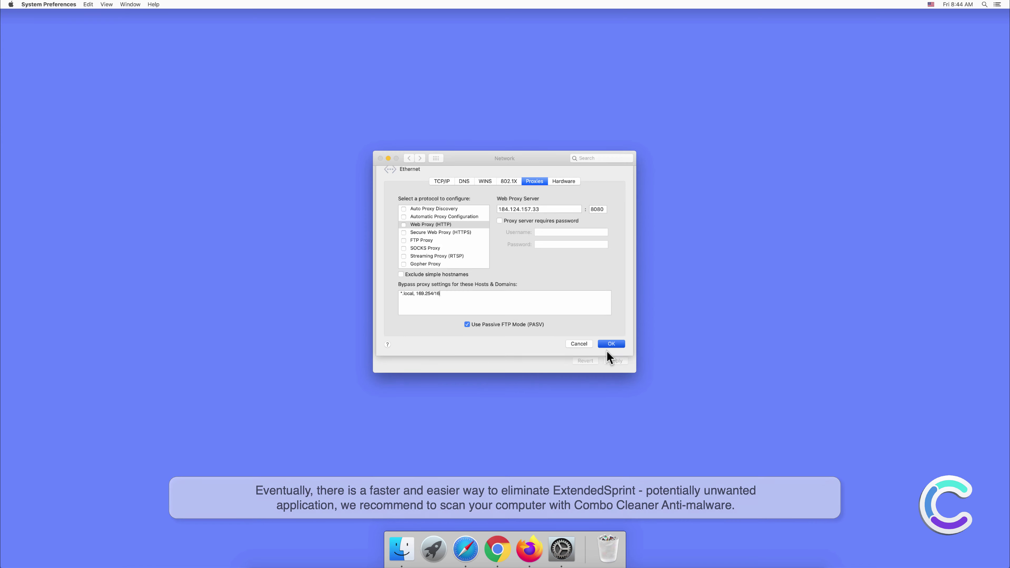
{"action": "left_click", "coordinate": [607, 351]}
{"action": "left_click", "coordinate": [614, 360]}
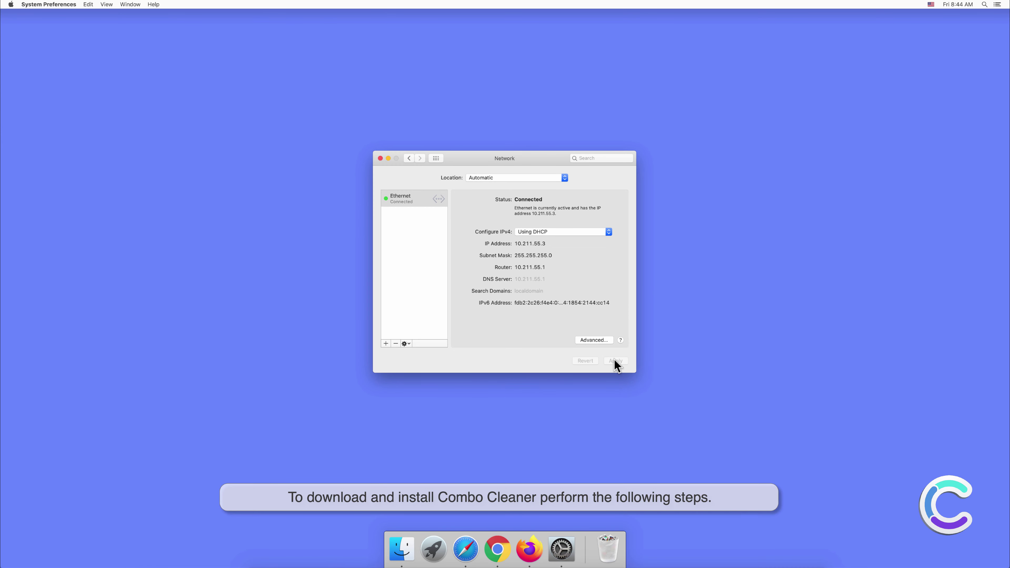
{"action": "left_click", "coordinate": [380, 158]}
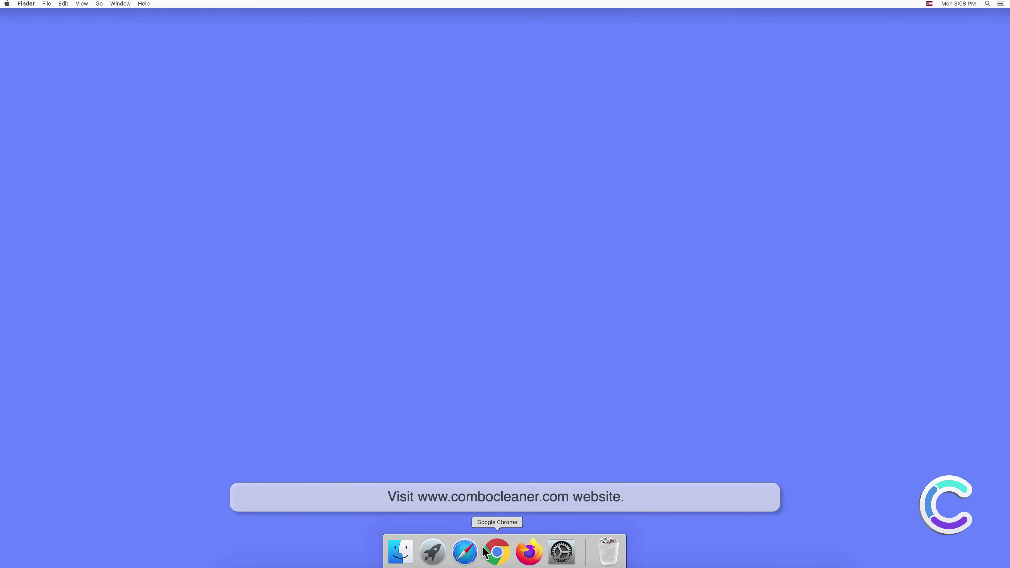
{"action": "left_click", "coordinate": [464, 552]}
{"action": "type", "text": "www"}
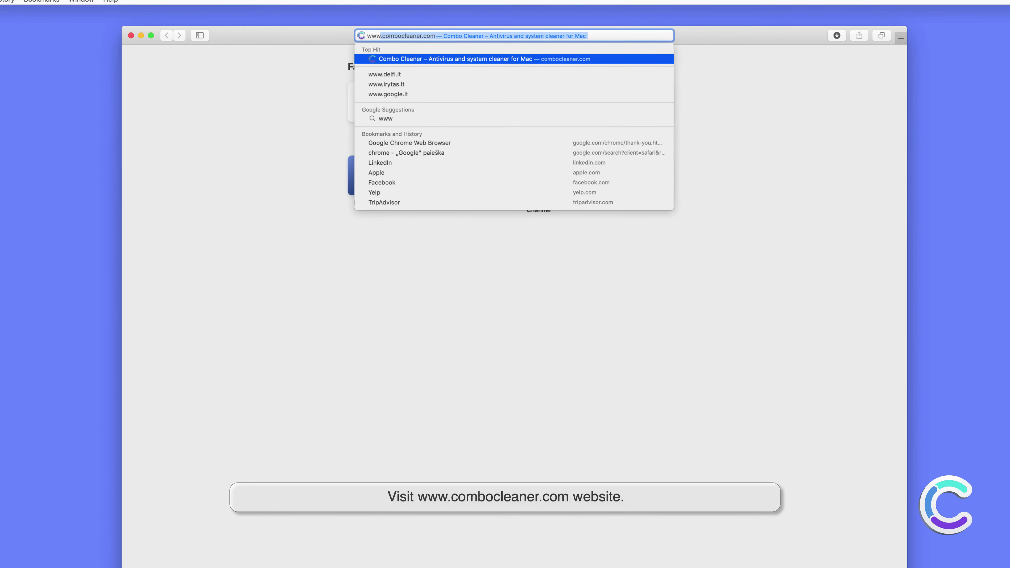
{"action": "type", "text": ".comboc"}
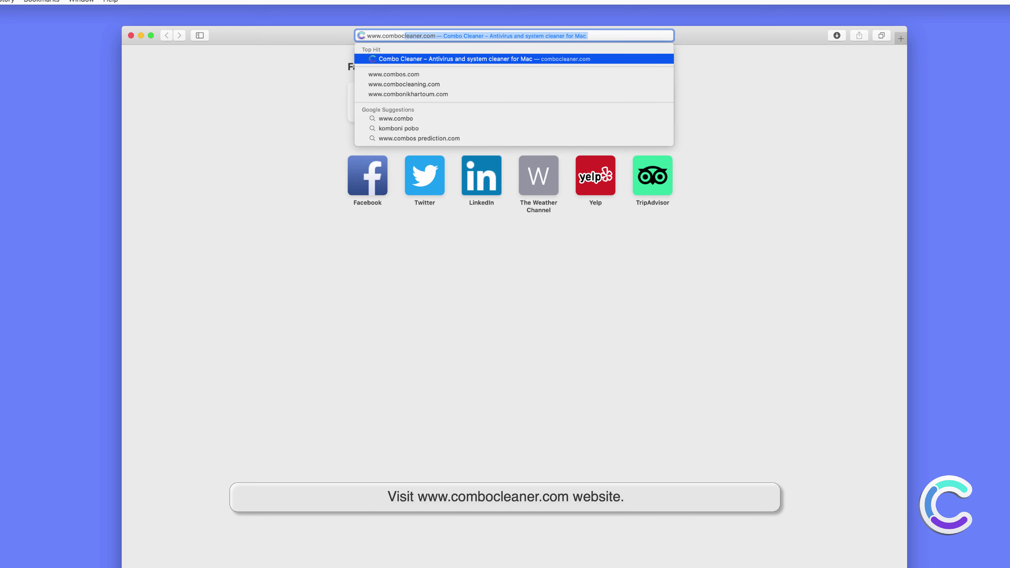
{"action": "type", "text": "leaner.com"}
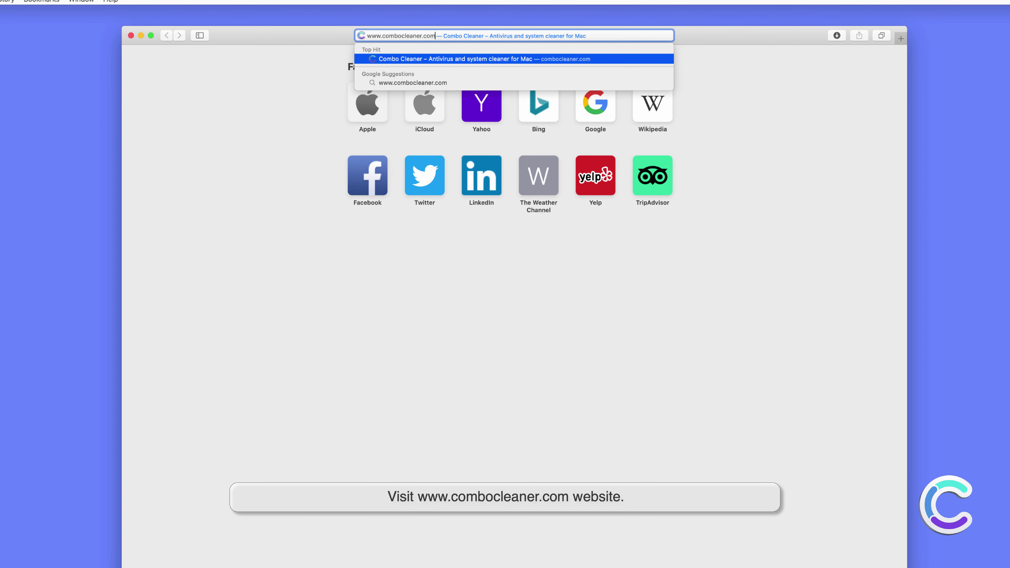
{"action": "key", "text": "Return"}
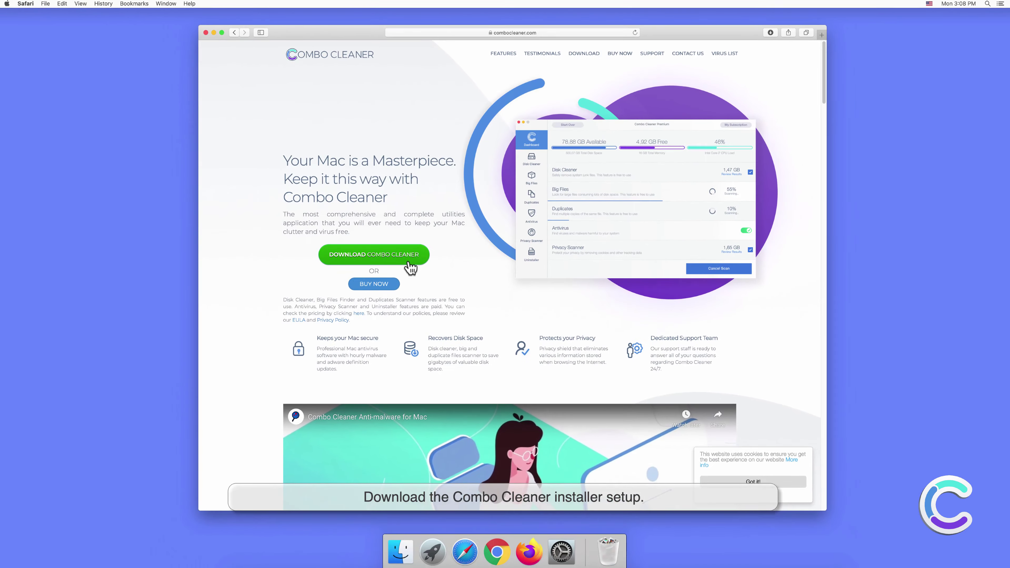
{"action": "left_click", "coordinate": [400, 312]}
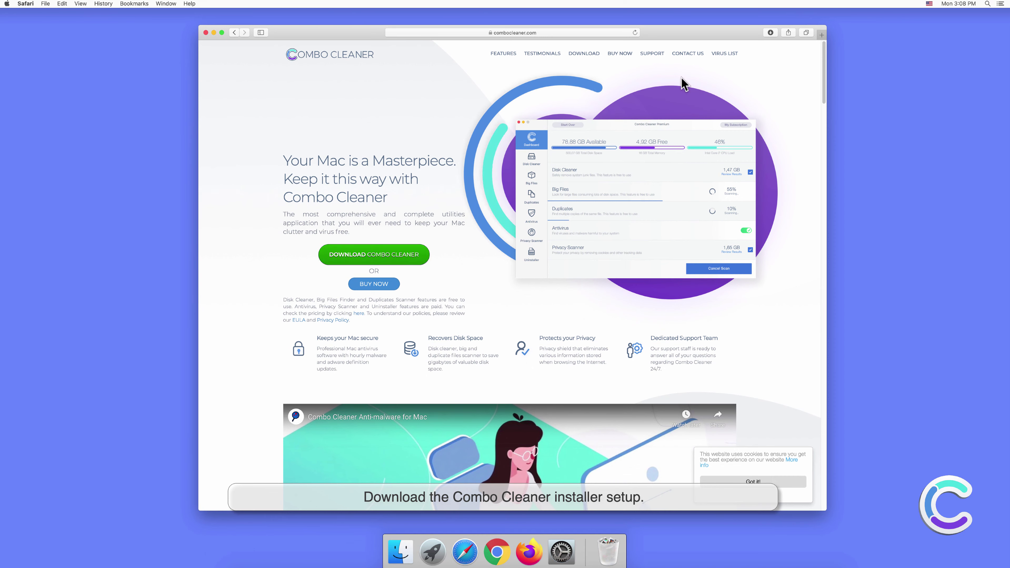
{"action": "left_click", "coordinate": [769, 33]}
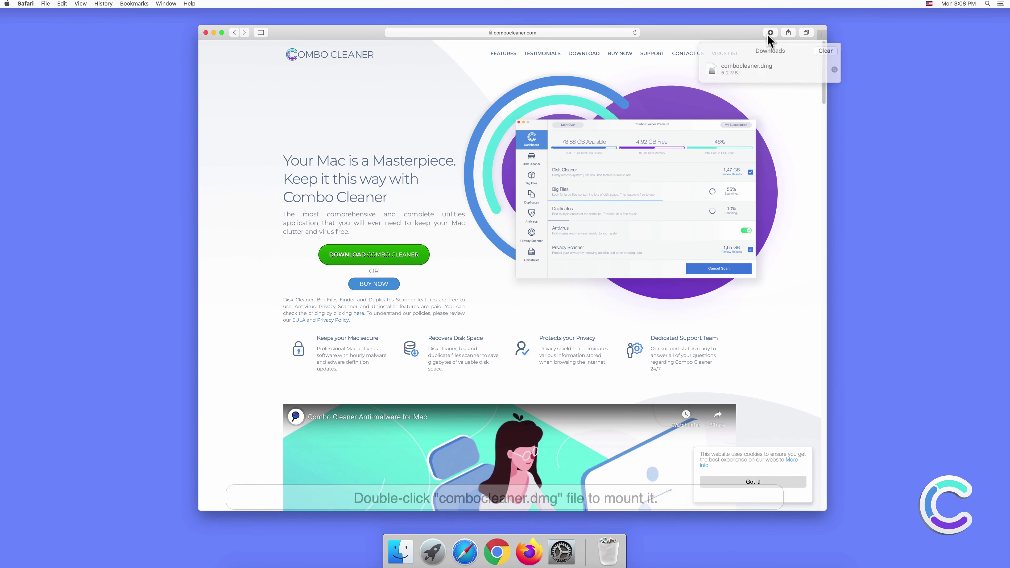
{"action": "left_click", "coordinate": [763, 64]}
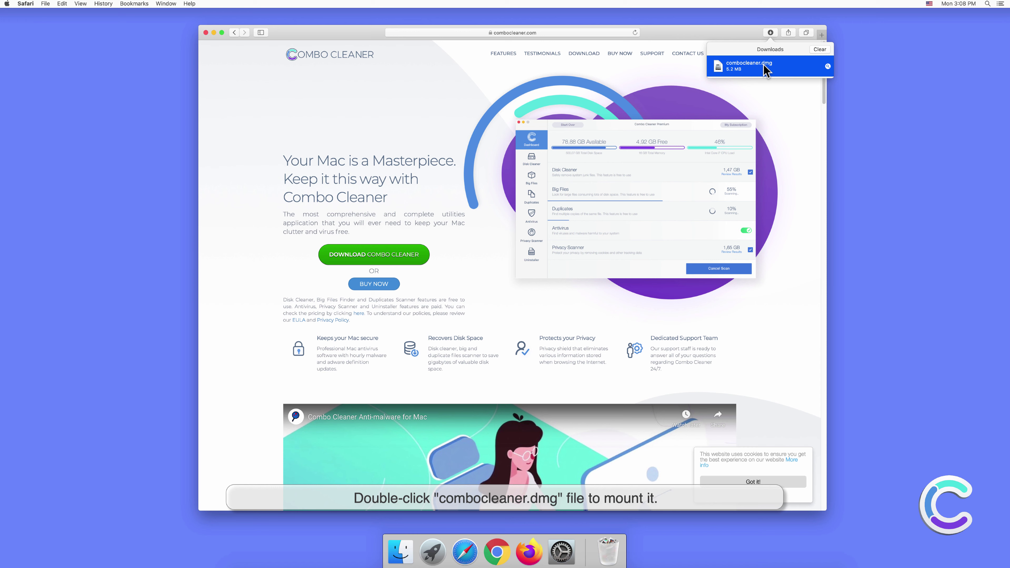
Step: Mount combocleaner.dmg, copy Combo Cleaner into Applications, and close the installer and Safari windows
{"action": "double_click", "coordinate": [762, 64]}
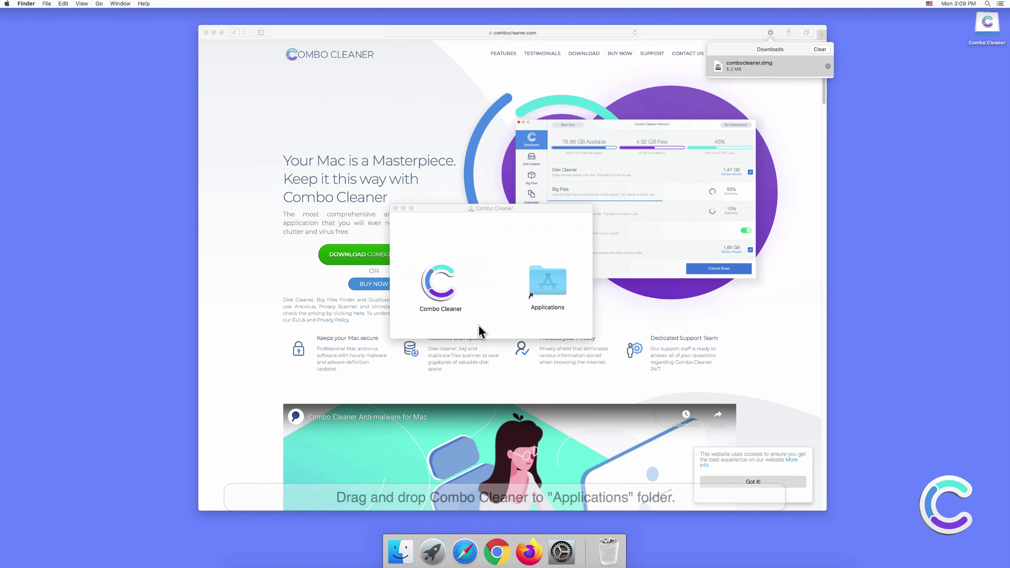
{"action": "left_click", "coordinate": [435, 296]}
{"action": "left_click_drag", "start_coordinate": [457, 289], "coordinate": [543, 296]}
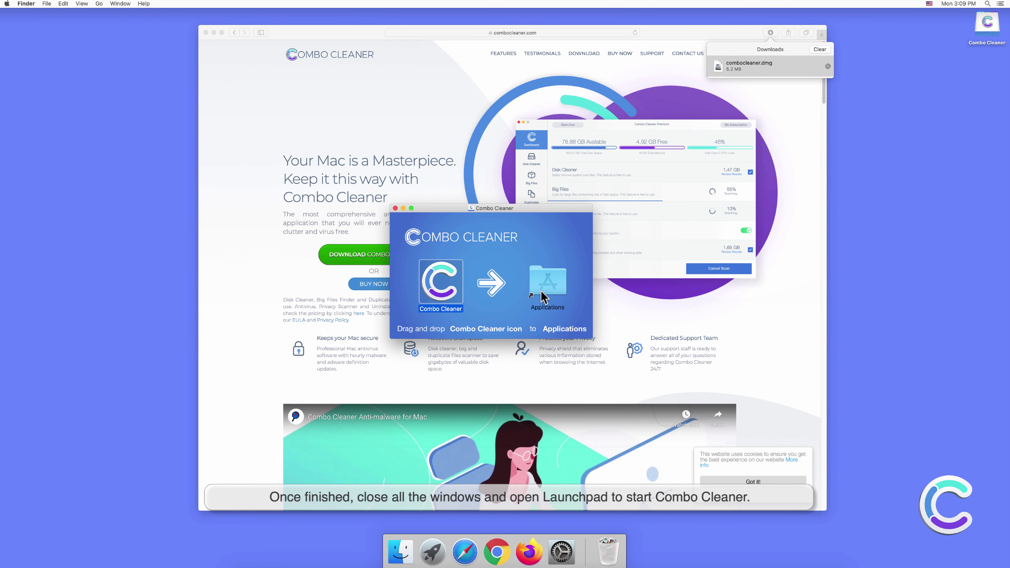
{"action": "left_click", "coordinate": [395, 208]}
{"action": "left_click", "coordinate": [214, 50]}
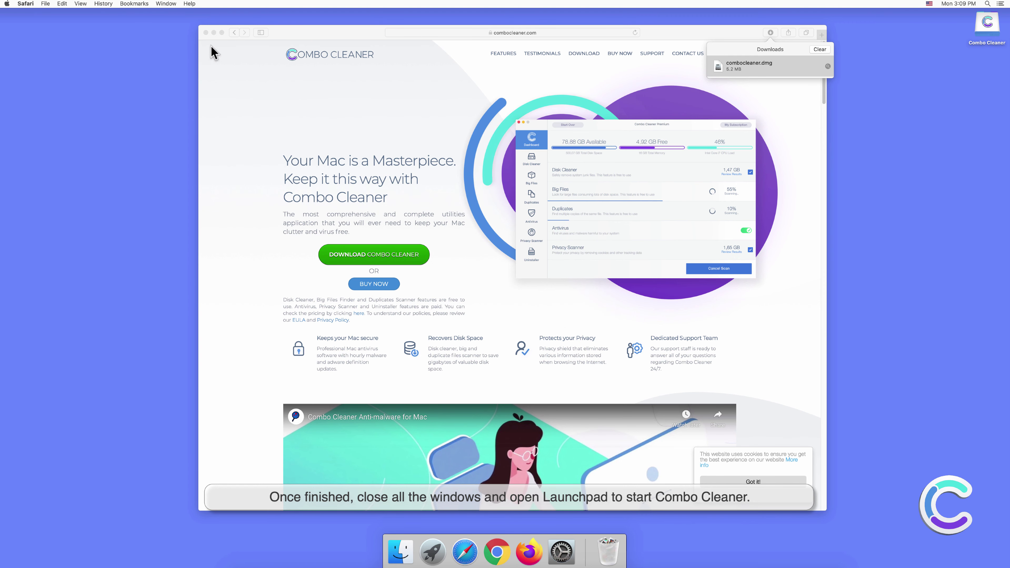
{"action": "left_click", "coordinate": [205, 32]}
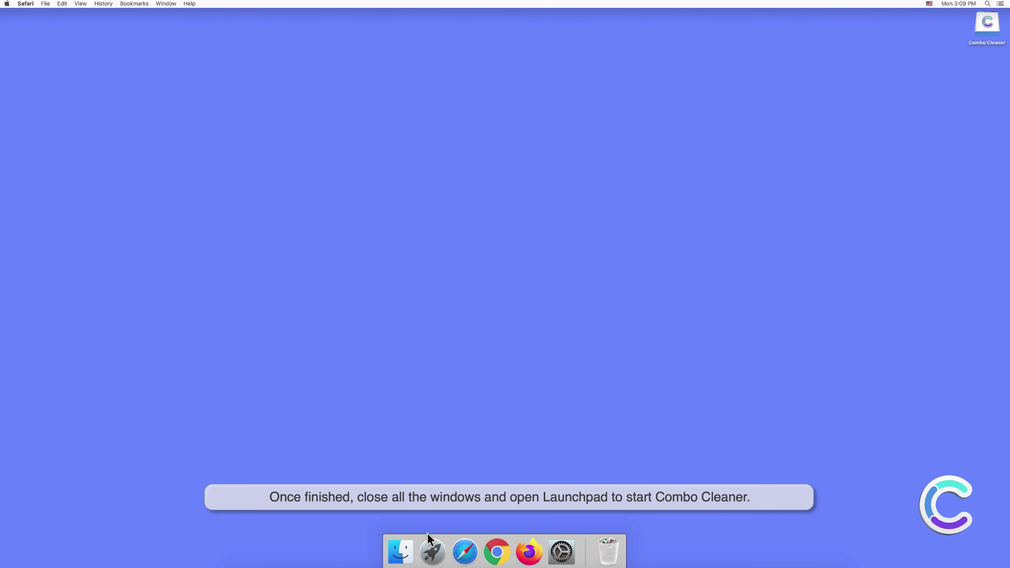
Step: Start Combo Cleaner from Launchpad and approve opening the downloaded app
{"action": "left_click", "coordinate": [431, 549]}
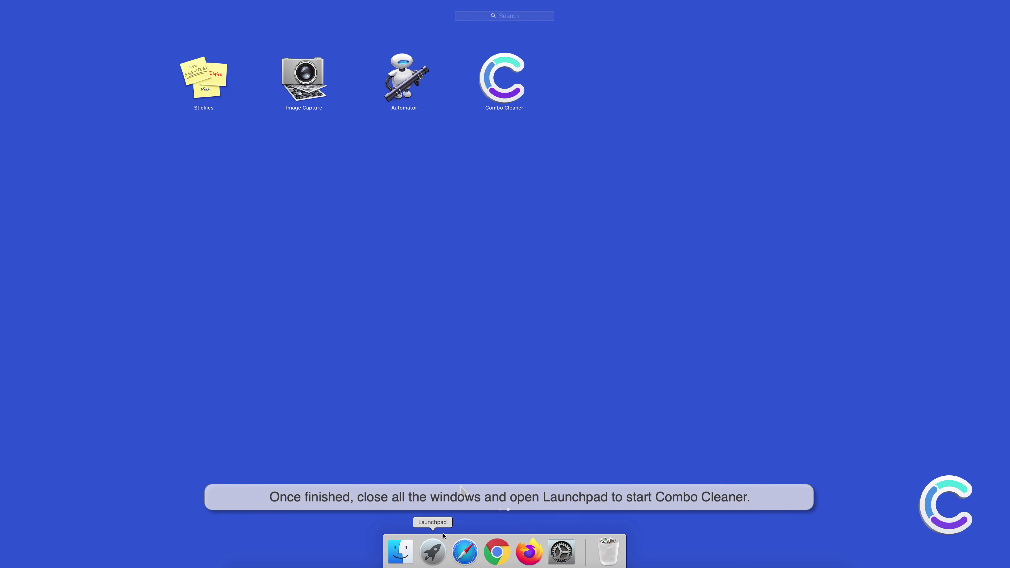
{"action": "left_click", "coordinate": [500, 99]}
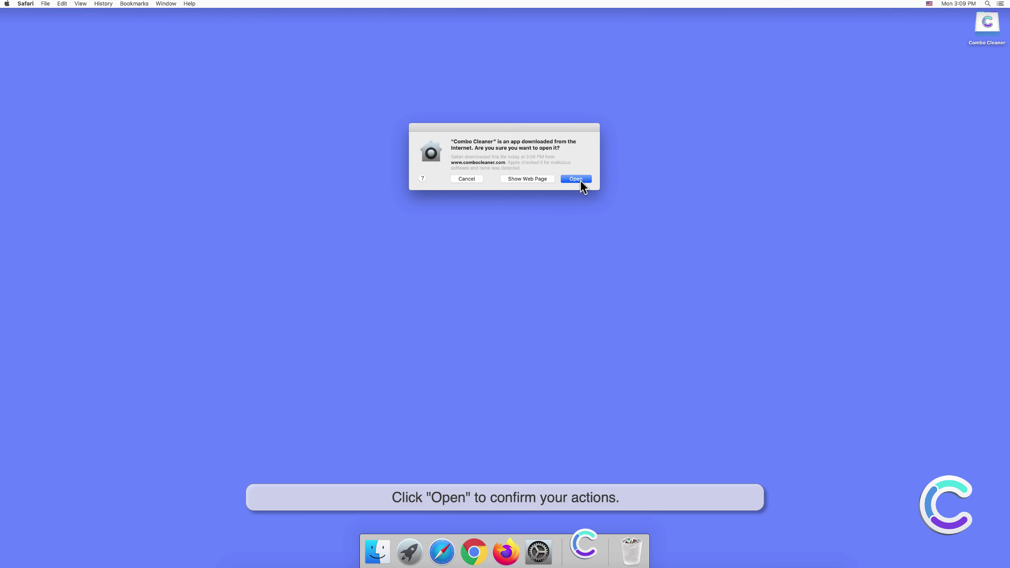
{"action": "left_click", "coordinate": [580, 180]}
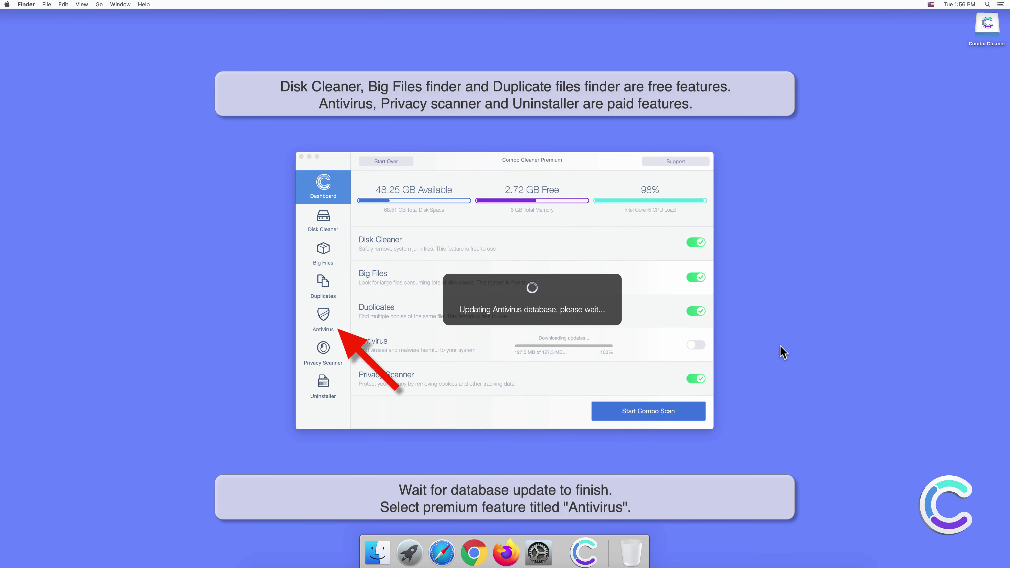
Step: Run a Full Scan from Combo Cleaner's Antivirus section
{"action": "left_click", "coordinate": [326, 317]}
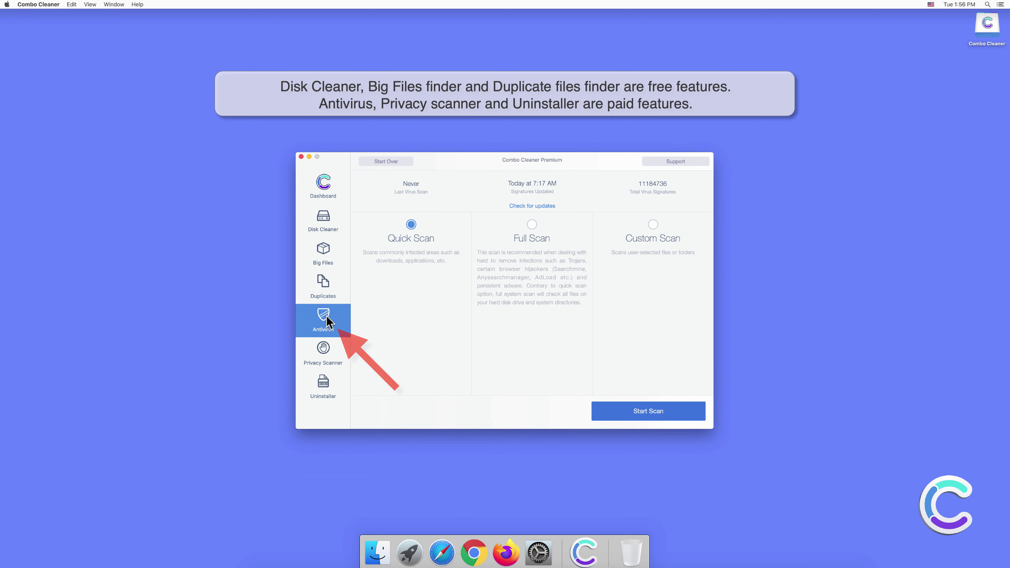
{"action": "left_click", "coordinate": [529, 225]}
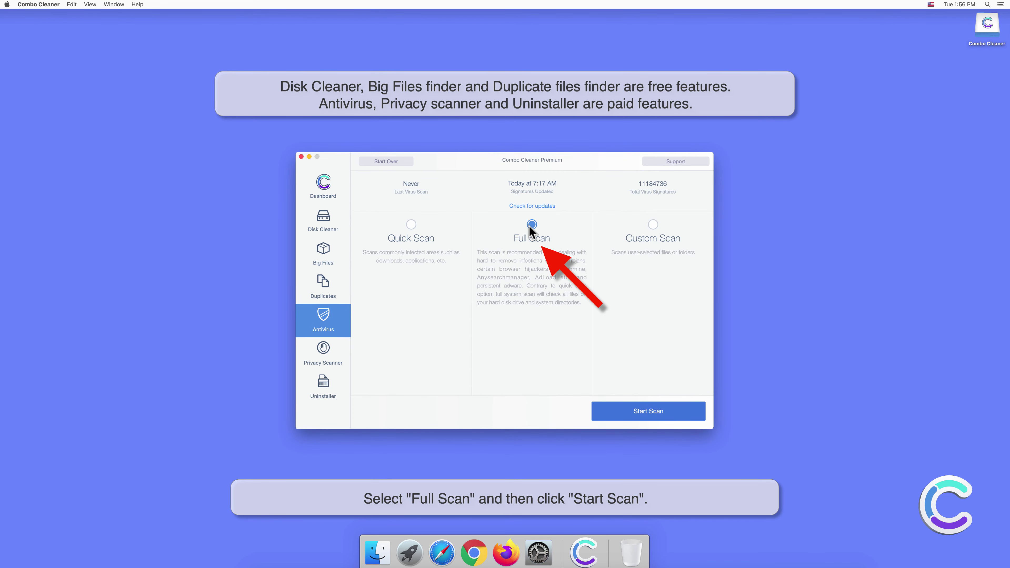
{"action": "left_click", "coordinate": [650, 412]}
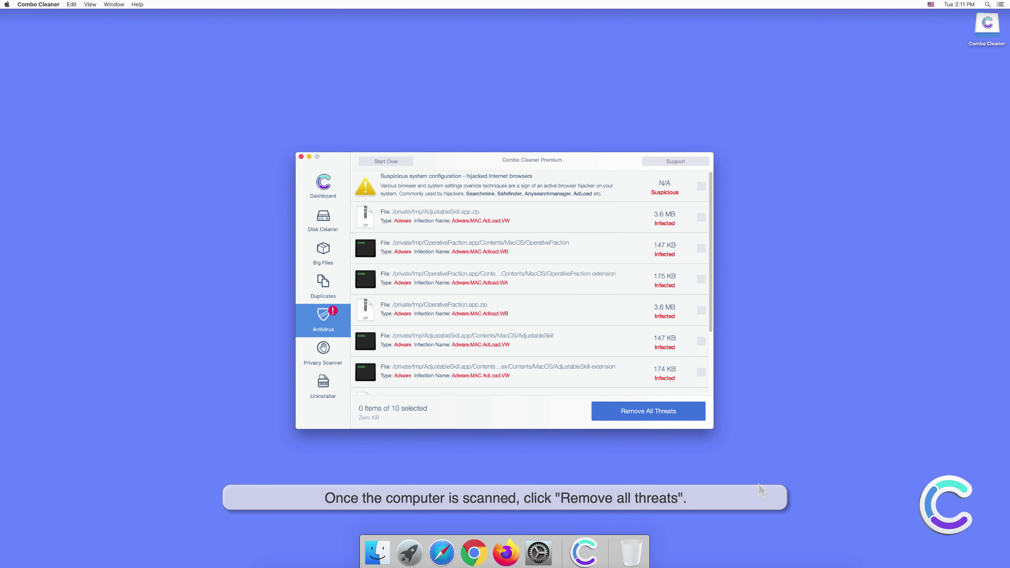
Step: Remove all detected threats with the admin password and accept restarting the computer
{"action": "left_click", "coordinate": [654, 414]}
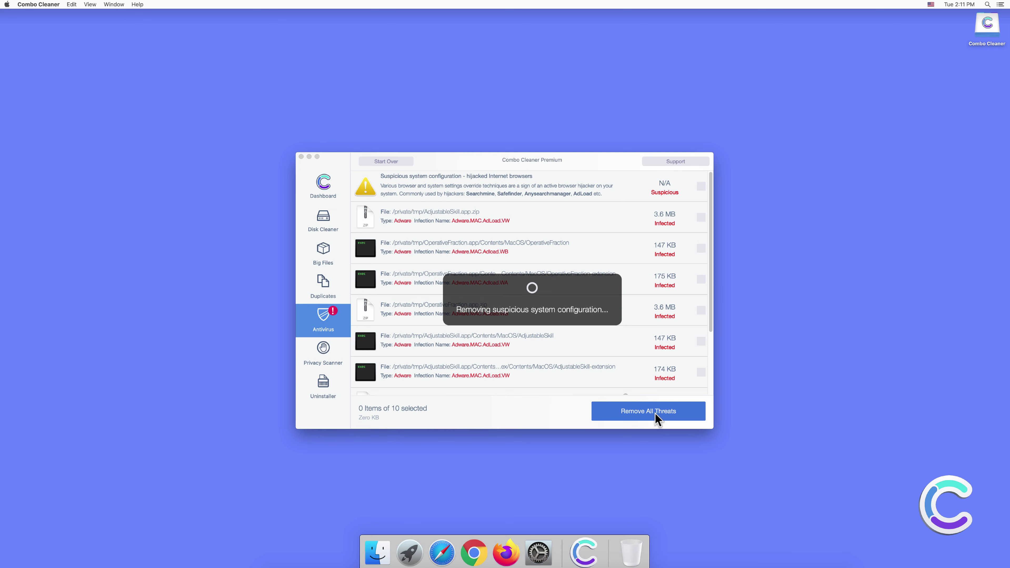
{"action": "left_click", "coordinate": [559, 180]}
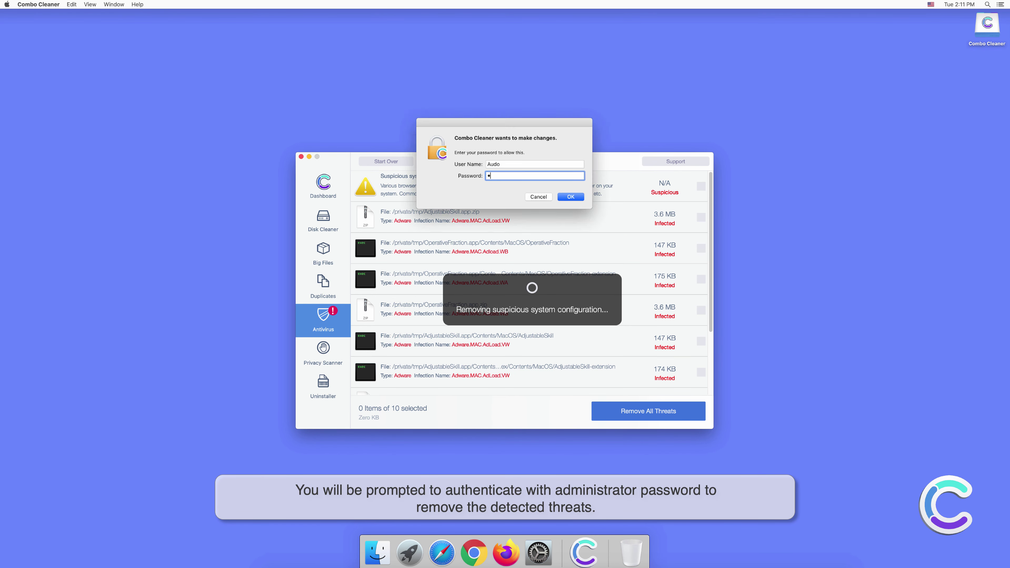
{"action": "type", "text": "••••••"}
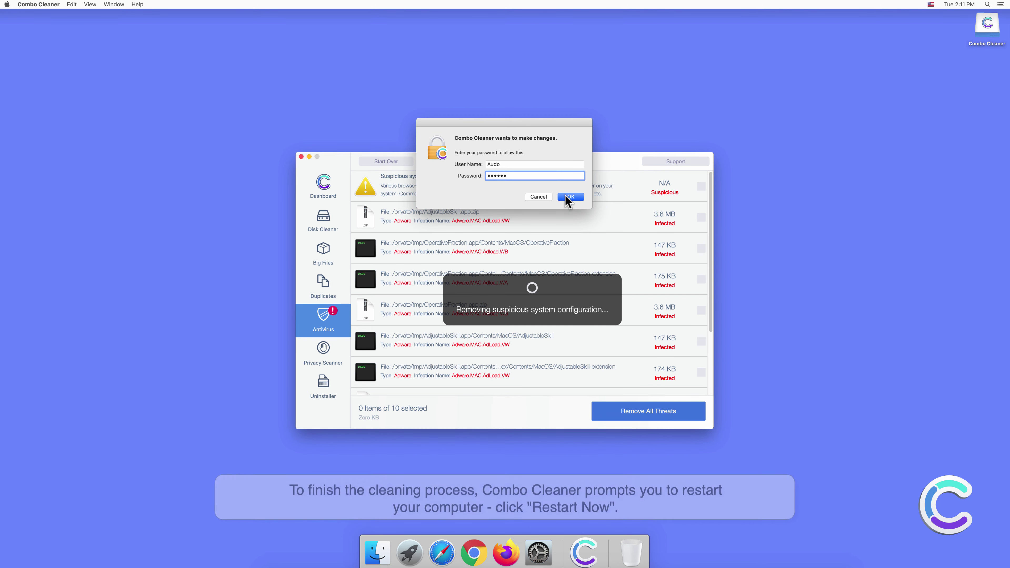
{"action": "left_click", "coordinate": [570, 197]}
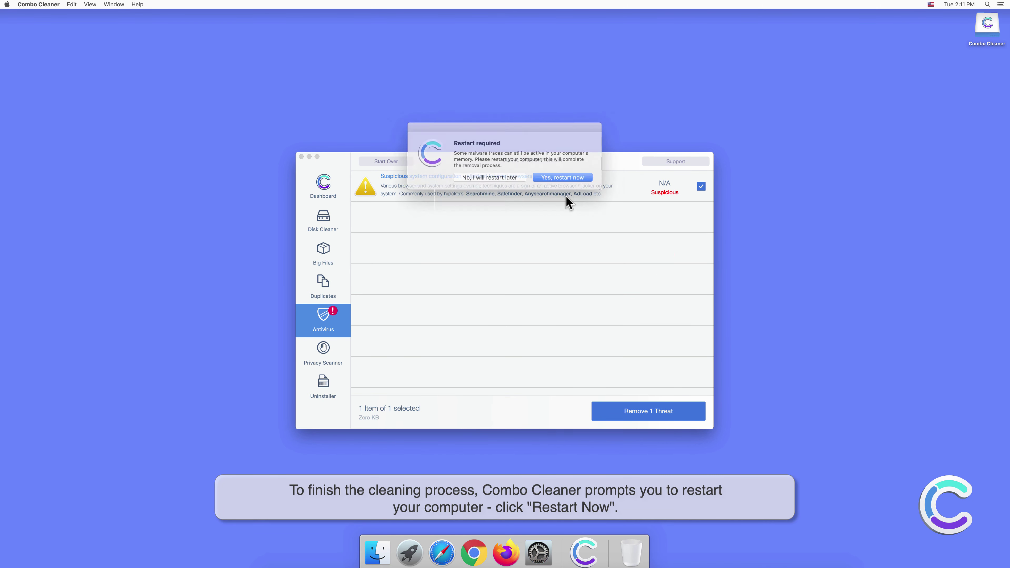
{"action": "left_click", "coordinate": [561, 176]}
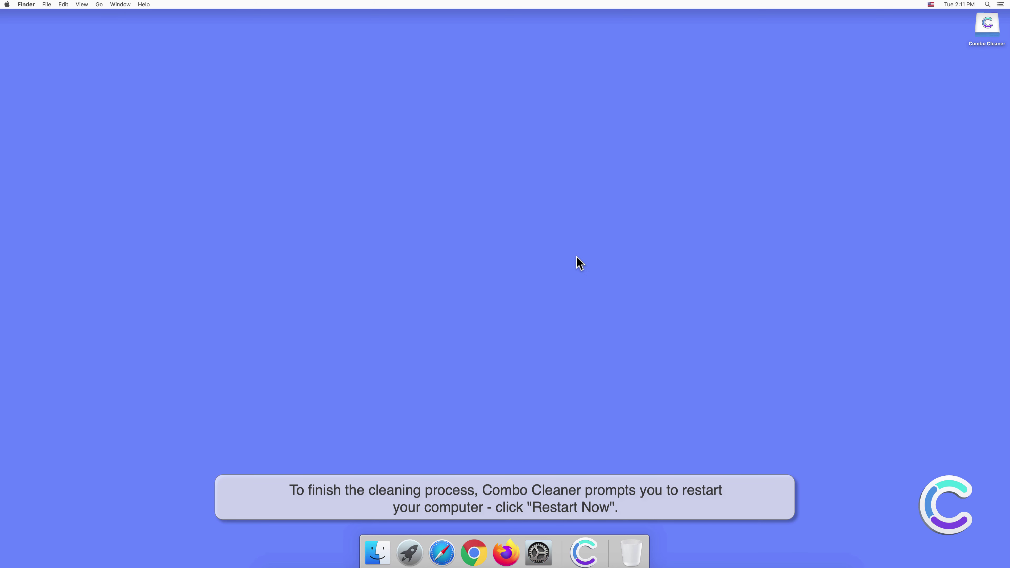